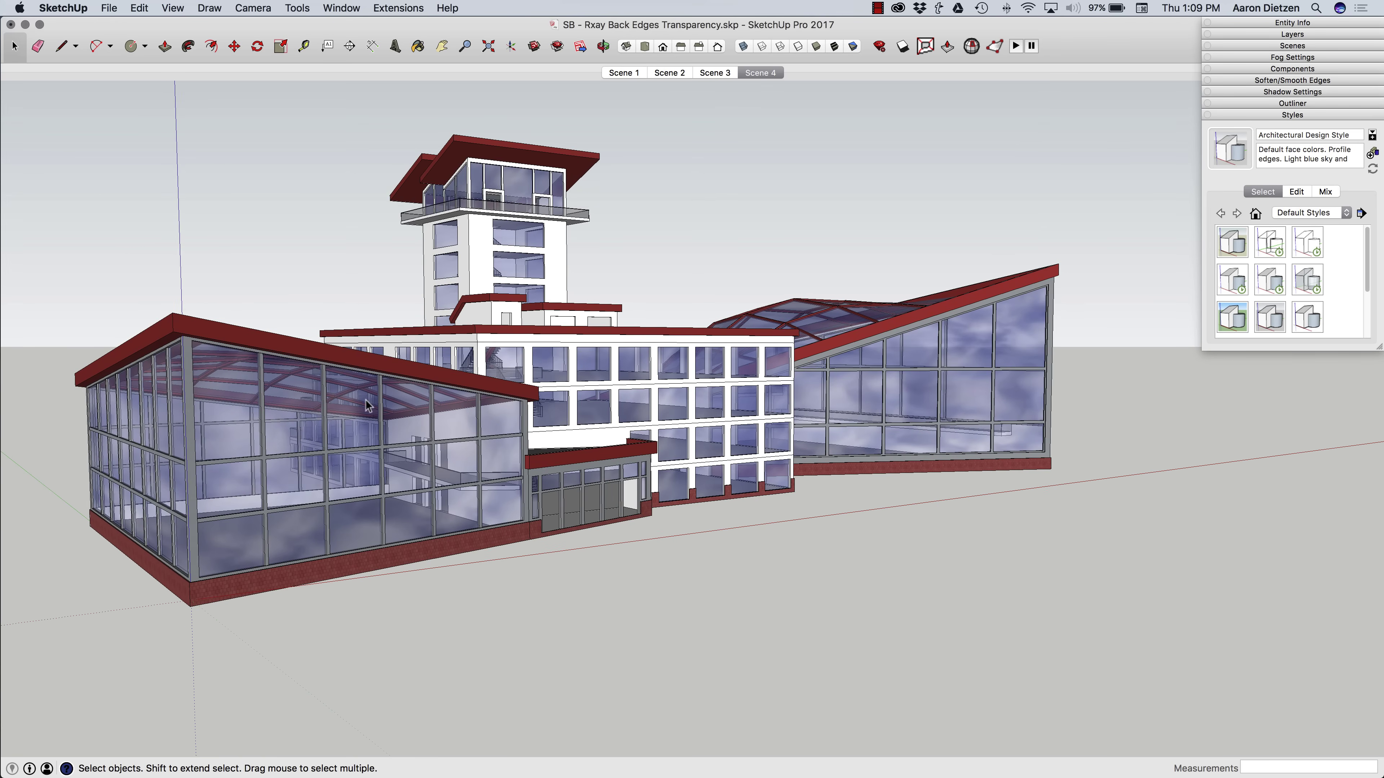
# Examine the glazed facade and the opacity of its glass material in the Glass and Mirrors collection.
pyautogui.scroll(5, 247, 462)
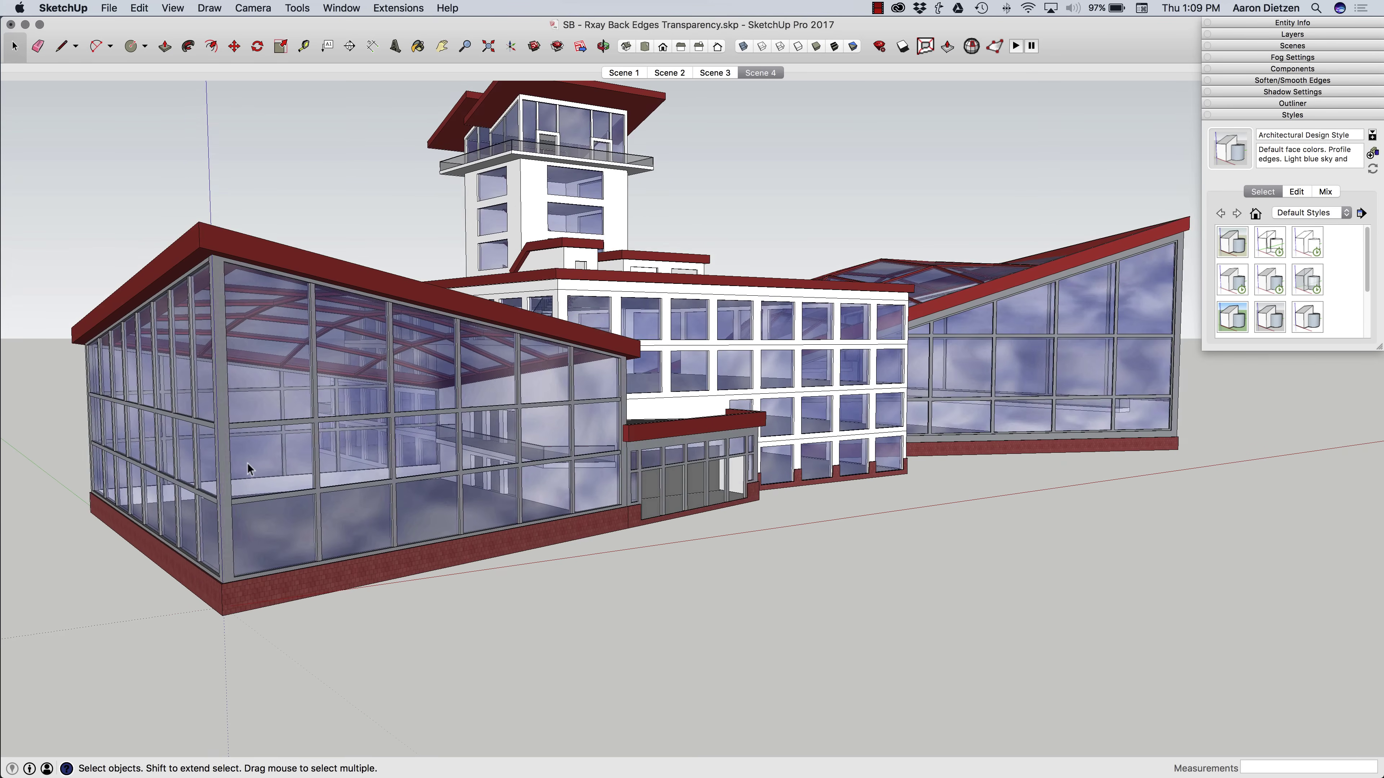
pyautogui.press('super+2')
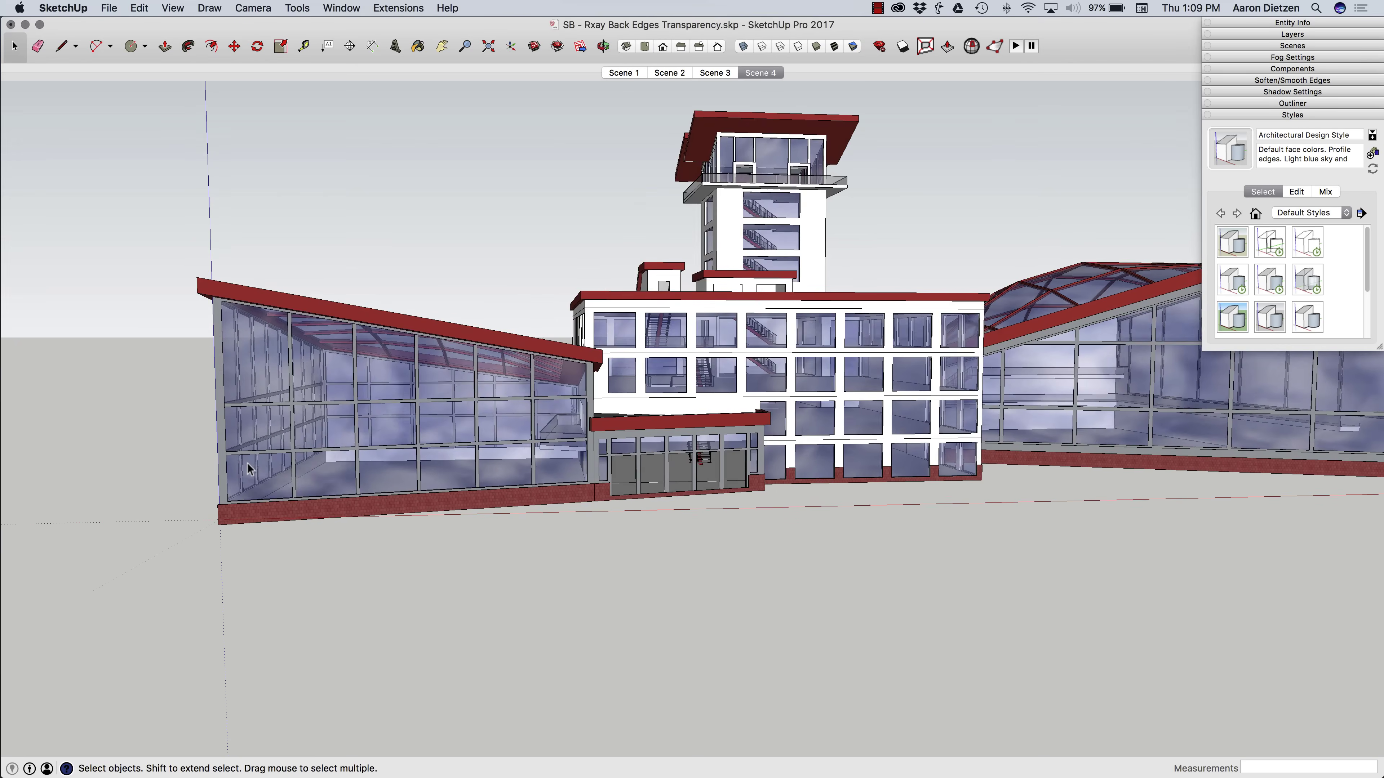
pyautogui.press('super+1')
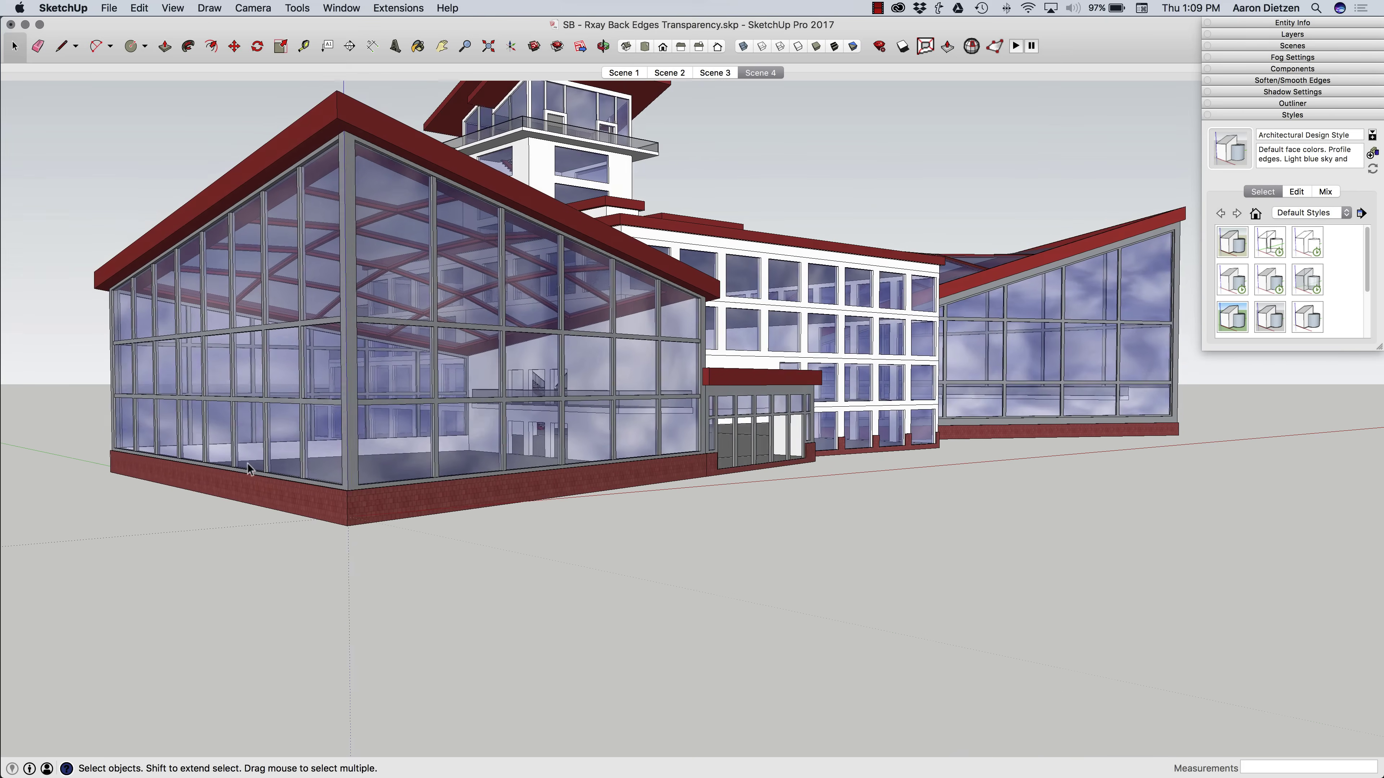
pyautogui.scroll(3, 277, 456)
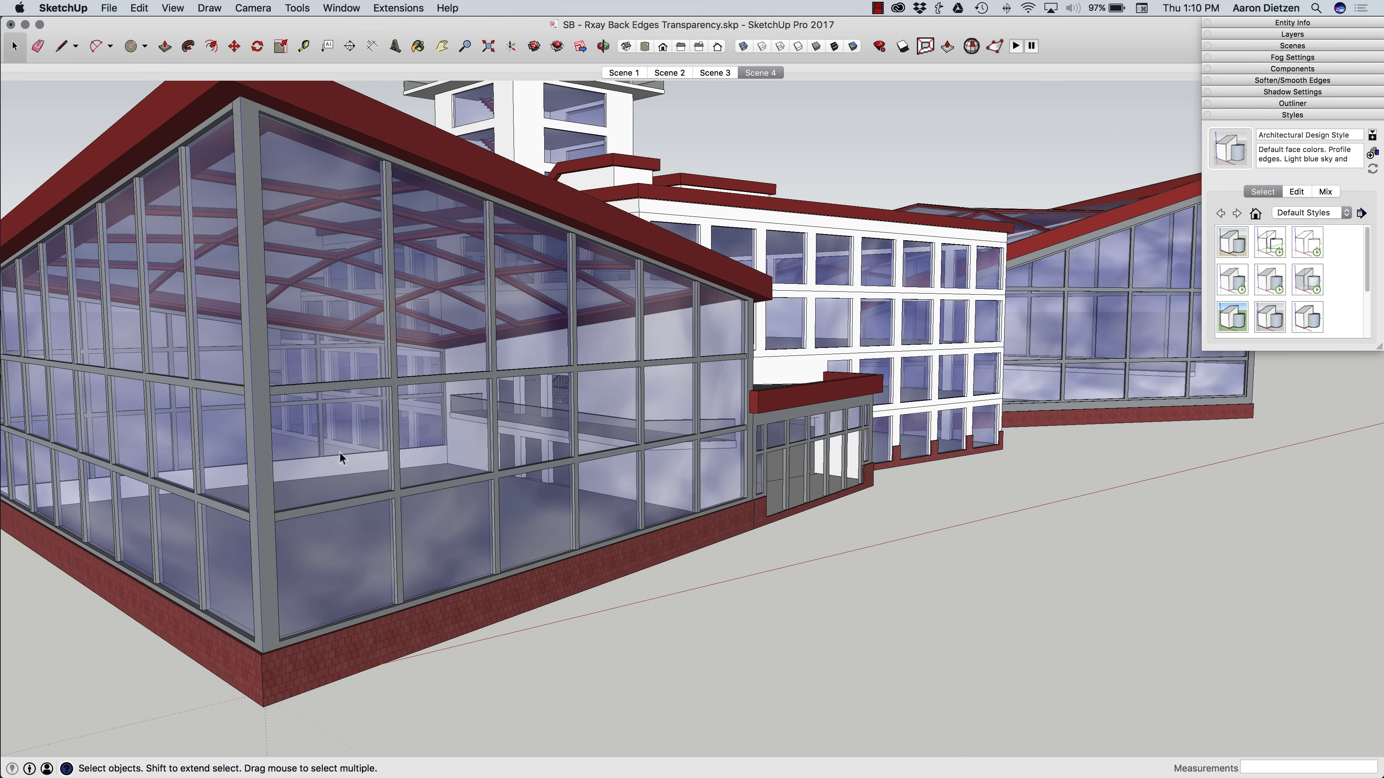
pyautogui.press('b')
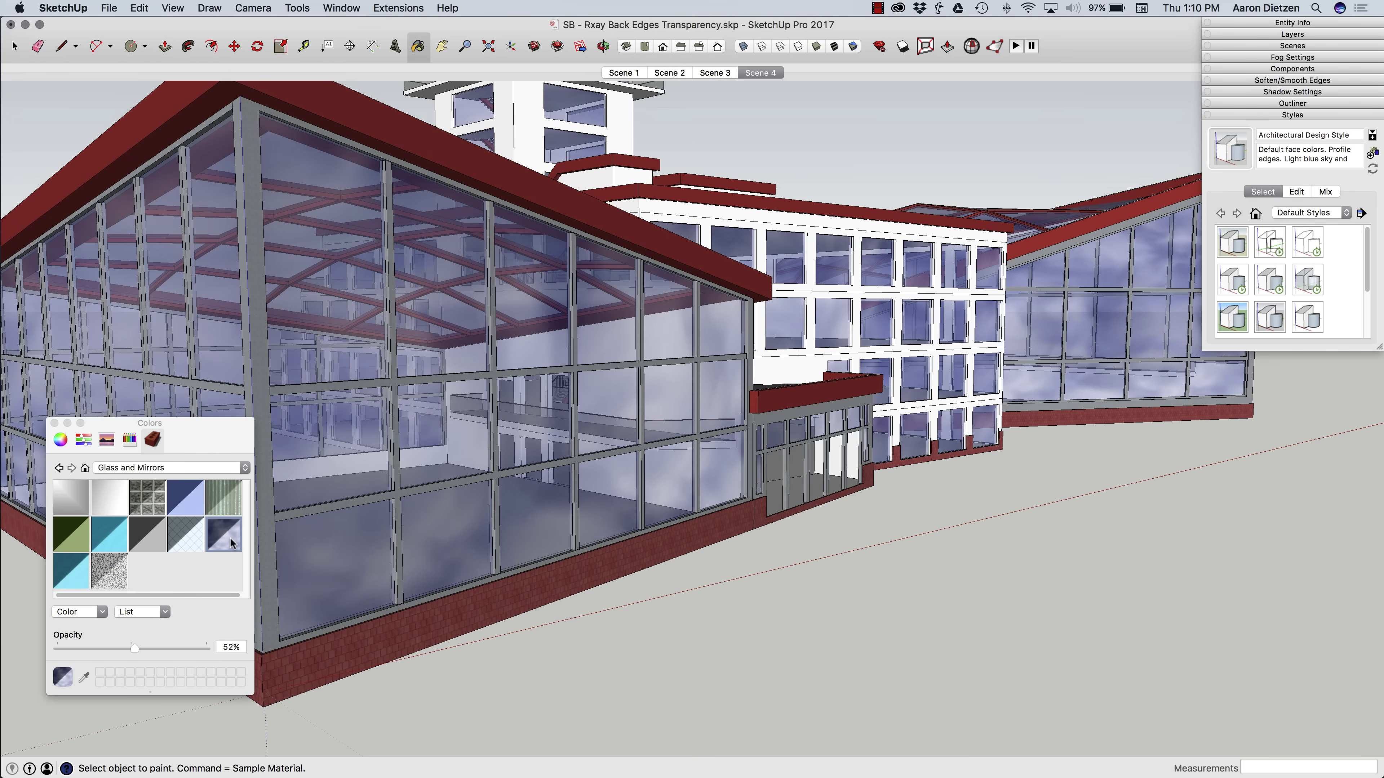
pyautogui.moveTo(185, 431); pyautogui.dragTo(928, 361)
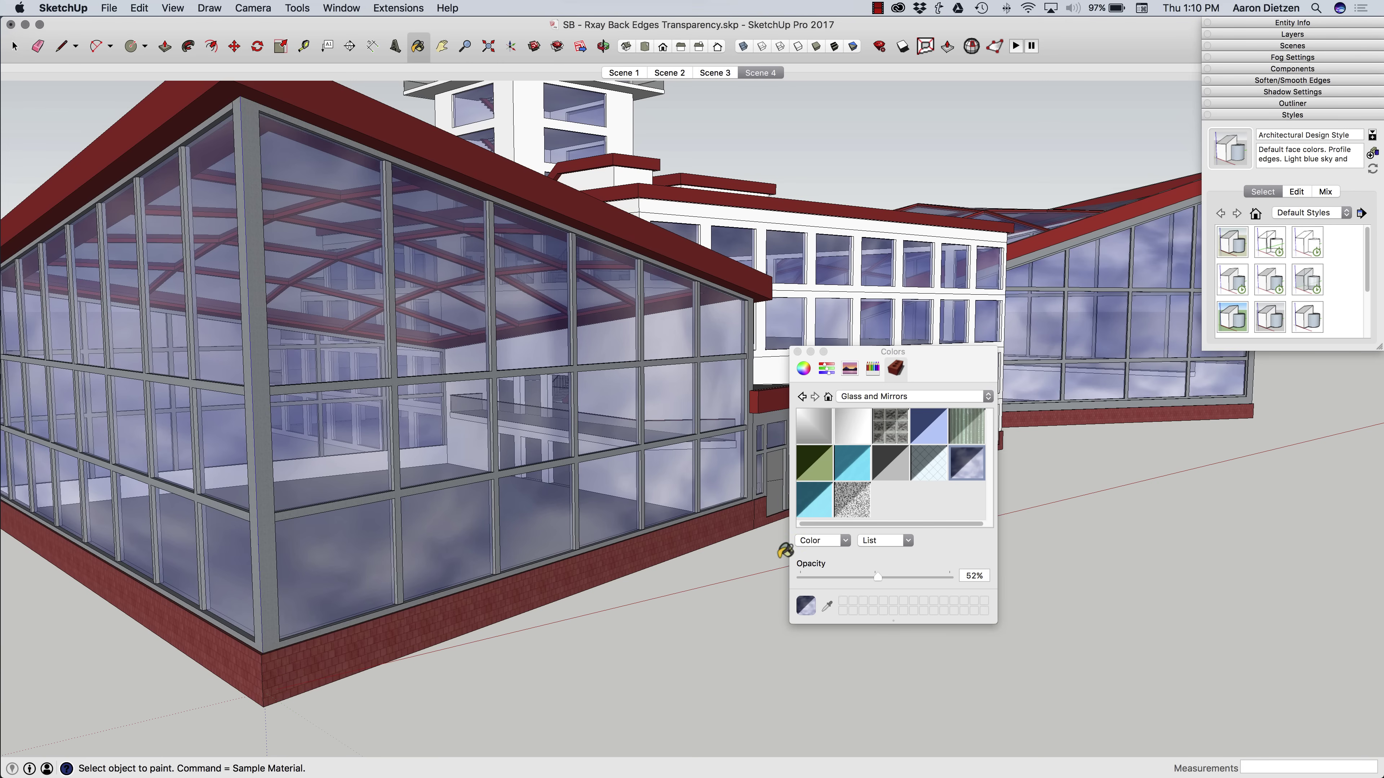
pyautogui.press('space')
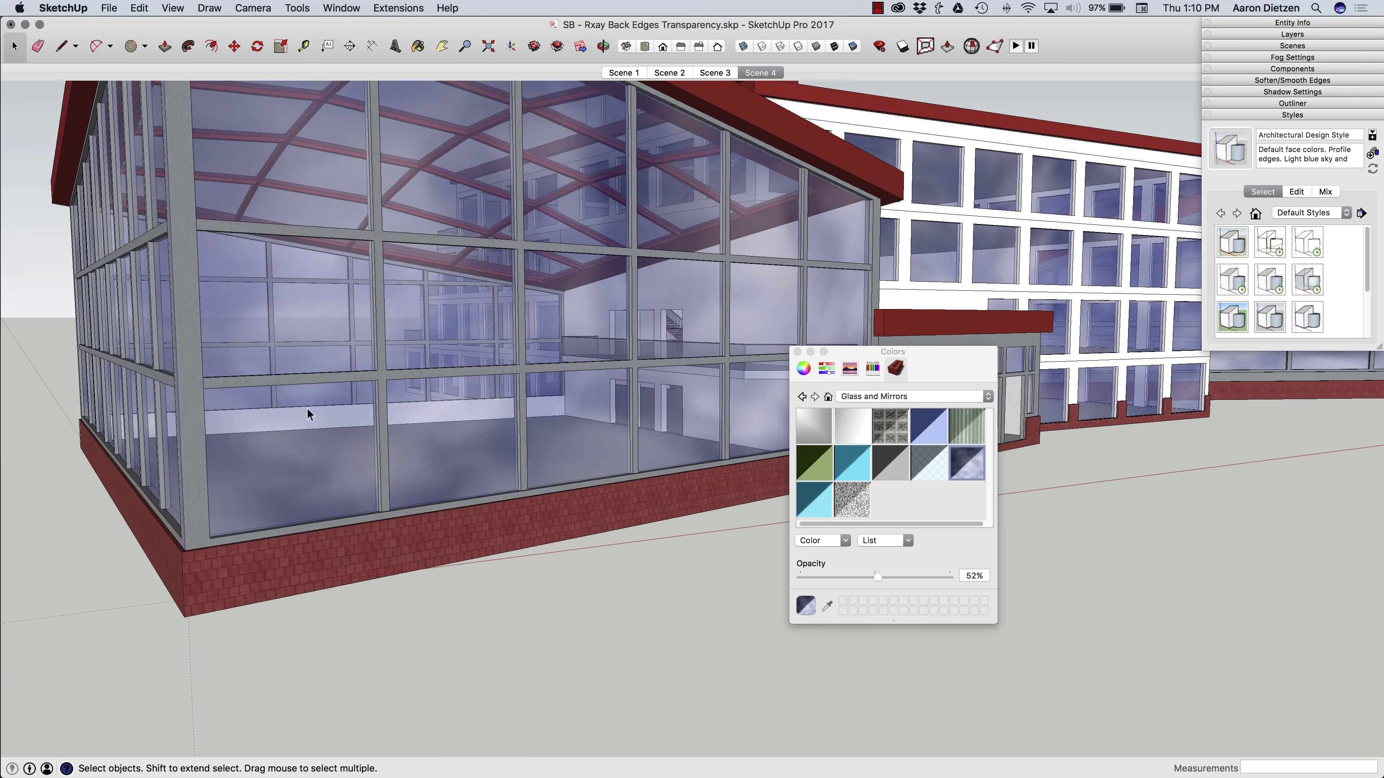
pyautogui.moveTo(308, 414); pyautogui.dragTo(288, 385, button='middle')
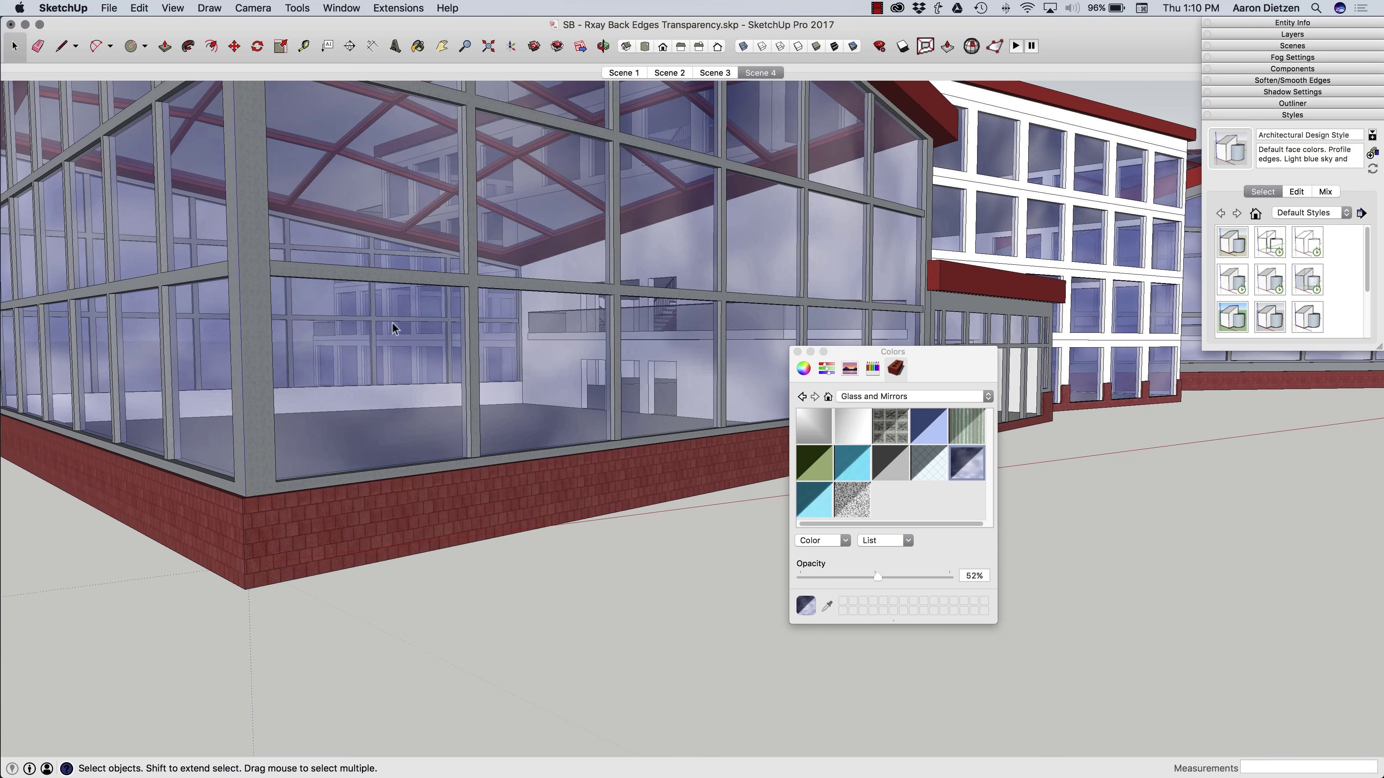
pyautogui.click(795, 351)
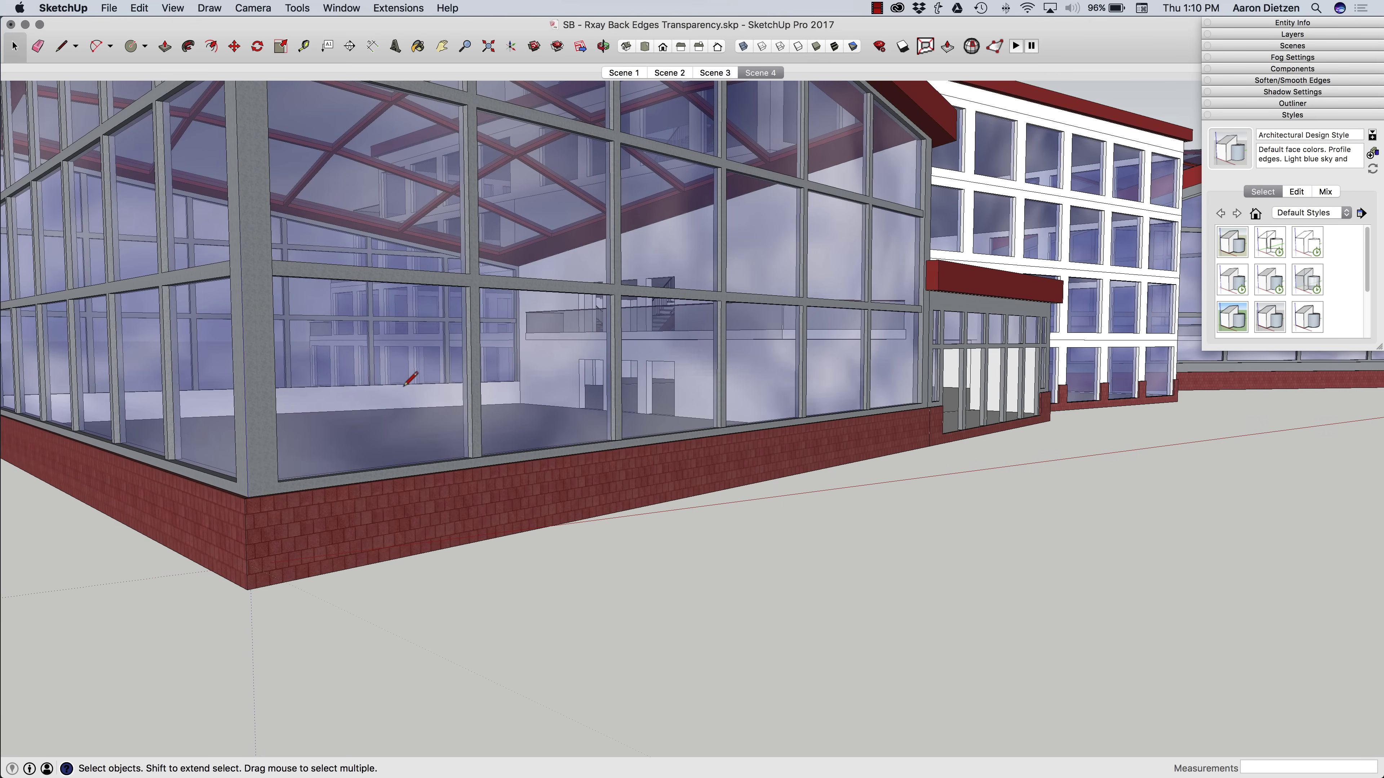
# Sketch three connected line edges on the glass pane nearest the front corner of the glazed wing.
pyautogui.press('l')
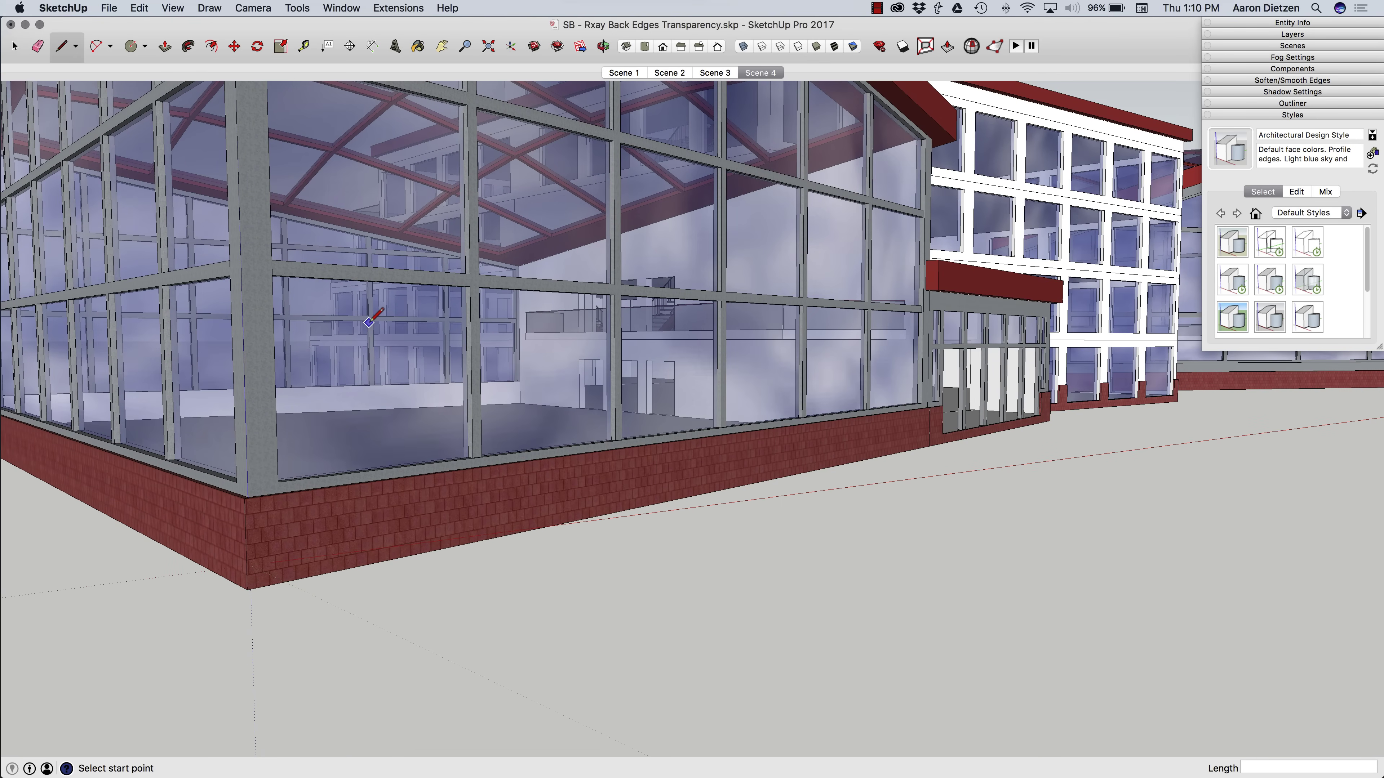
pyautogui.moveTo(410, 358)
pyautogui.mouseDown(button='middle')
pyautogui.moveTo(374, 335)
pyautogui.moveTo(382, 354)
pyautogui.mouseUp(button='middle')
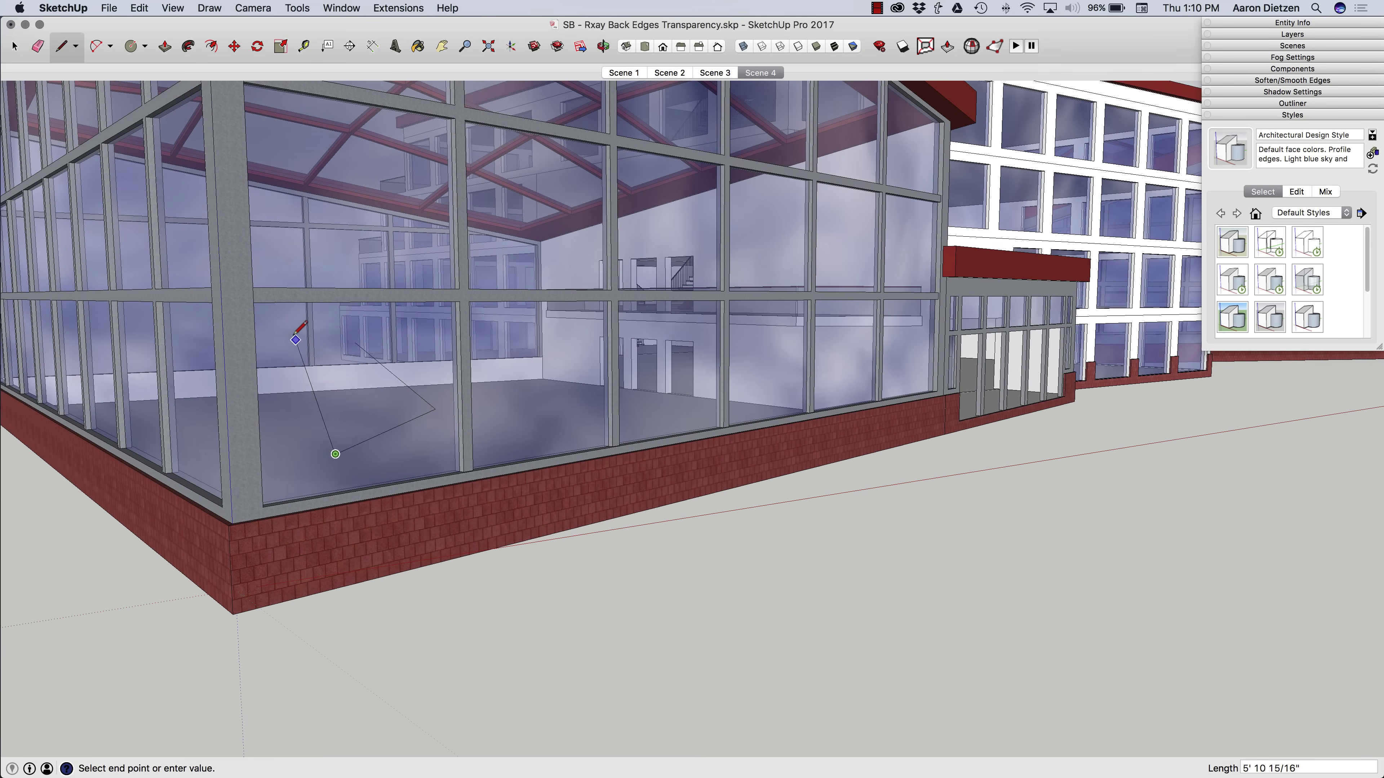
pyautogui.moveTo(296, 330); pyautogui.dragTo(376, 359, button='middle')
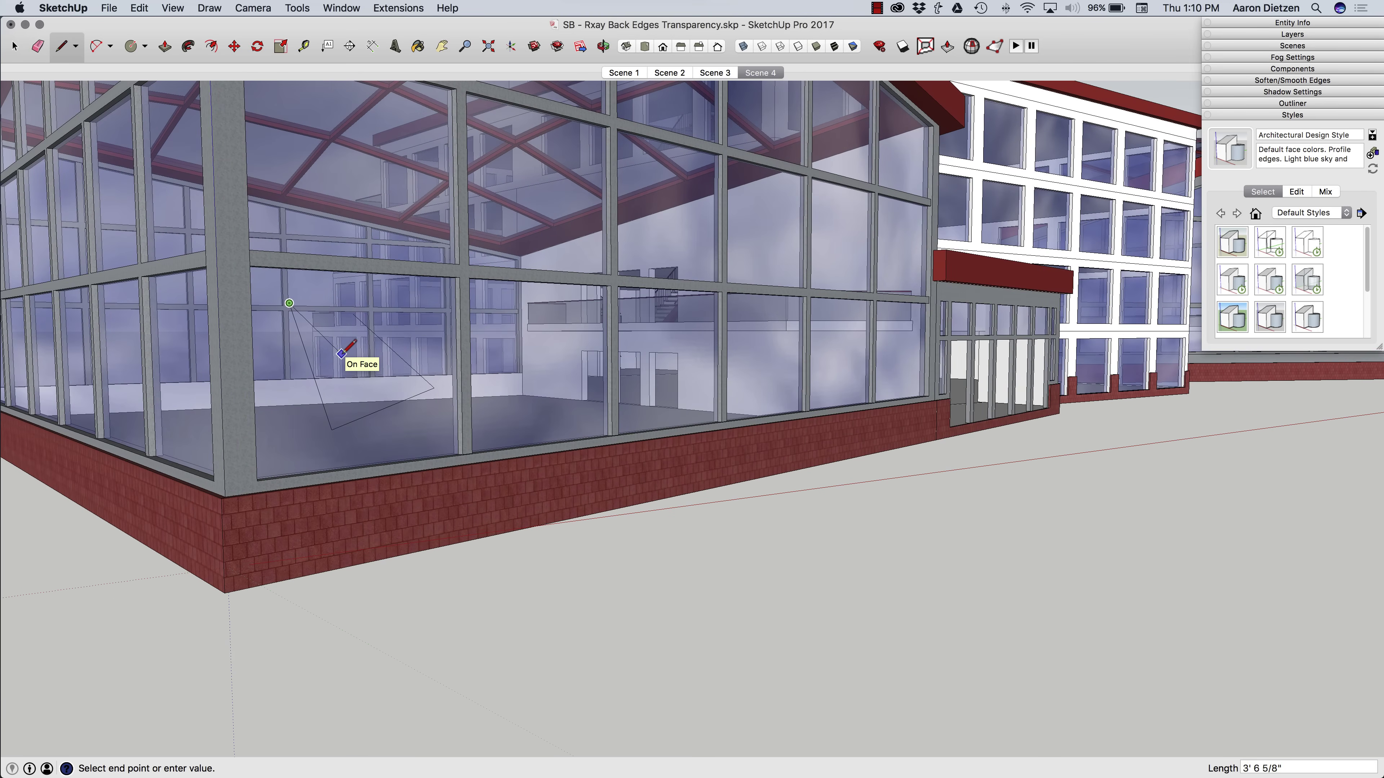
pyautogui.moveTo(341, 354); pyautogui.dragTo(342, 356, button='middle')
pyautogui.press('space')
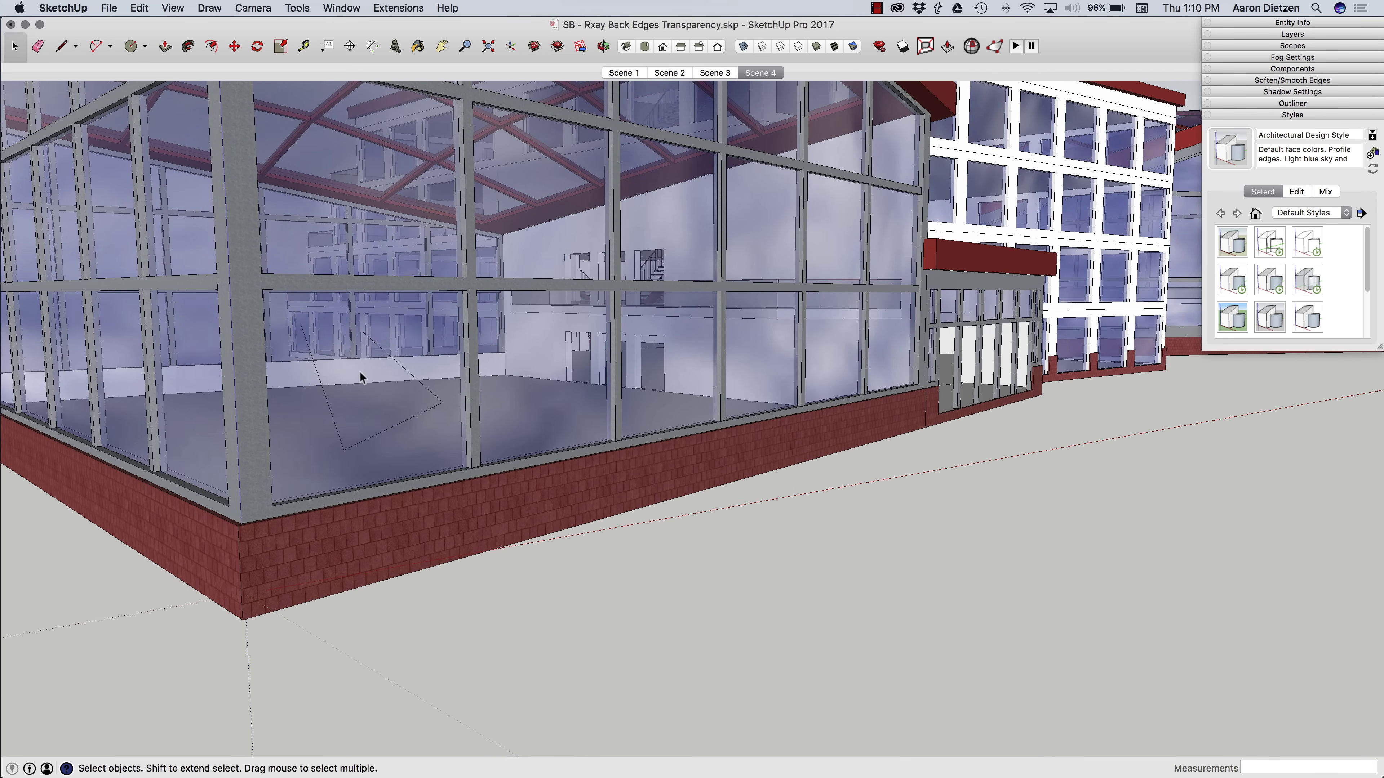
pyautogui.moveTo(334, 358); pyautogui.dragTo(362, 353, button='middle')
pyautogui.moveTo(497, 332); pyautogui.dragTo(651, 264, button='middle')
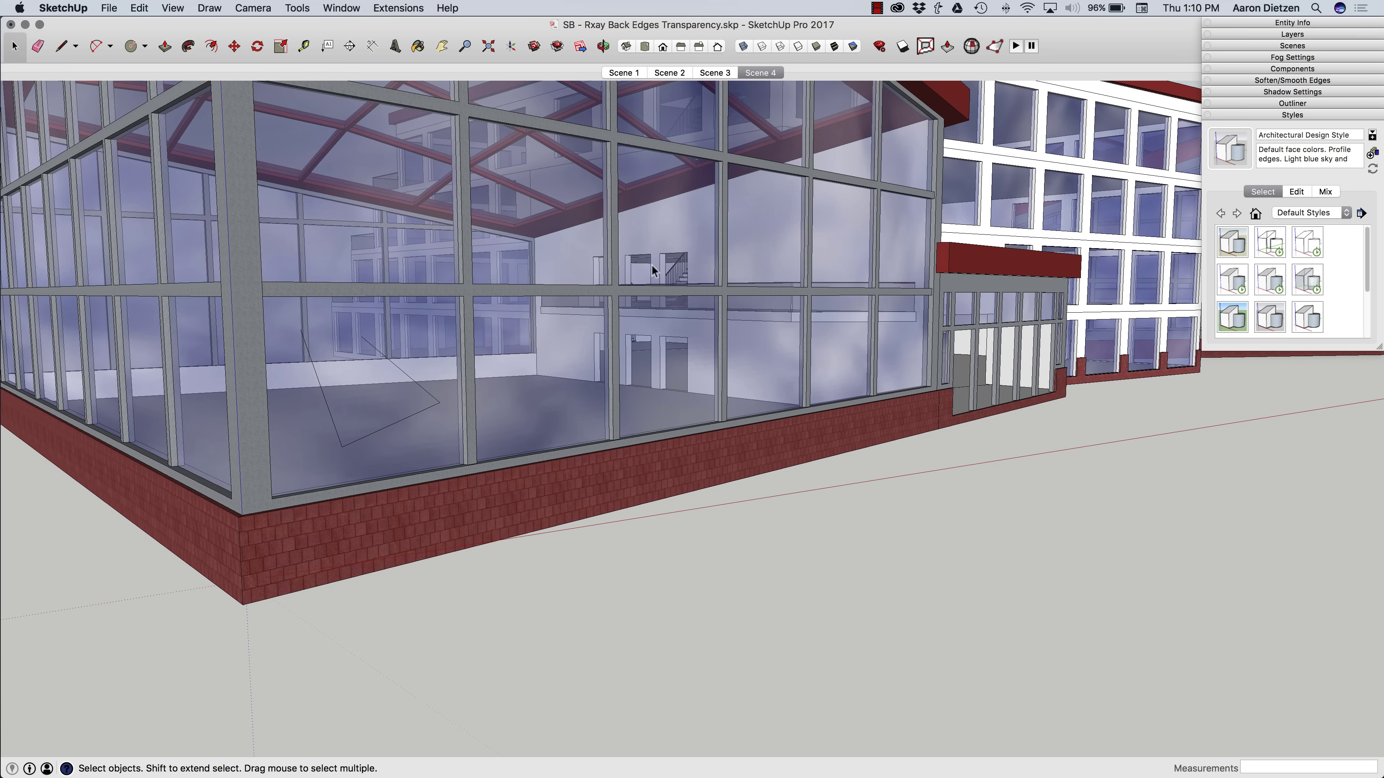
# View the corner glass pane in Monochrome, restore Shaded With Textures, and erase the sketched lines.
pyautogui.click(852, 48)
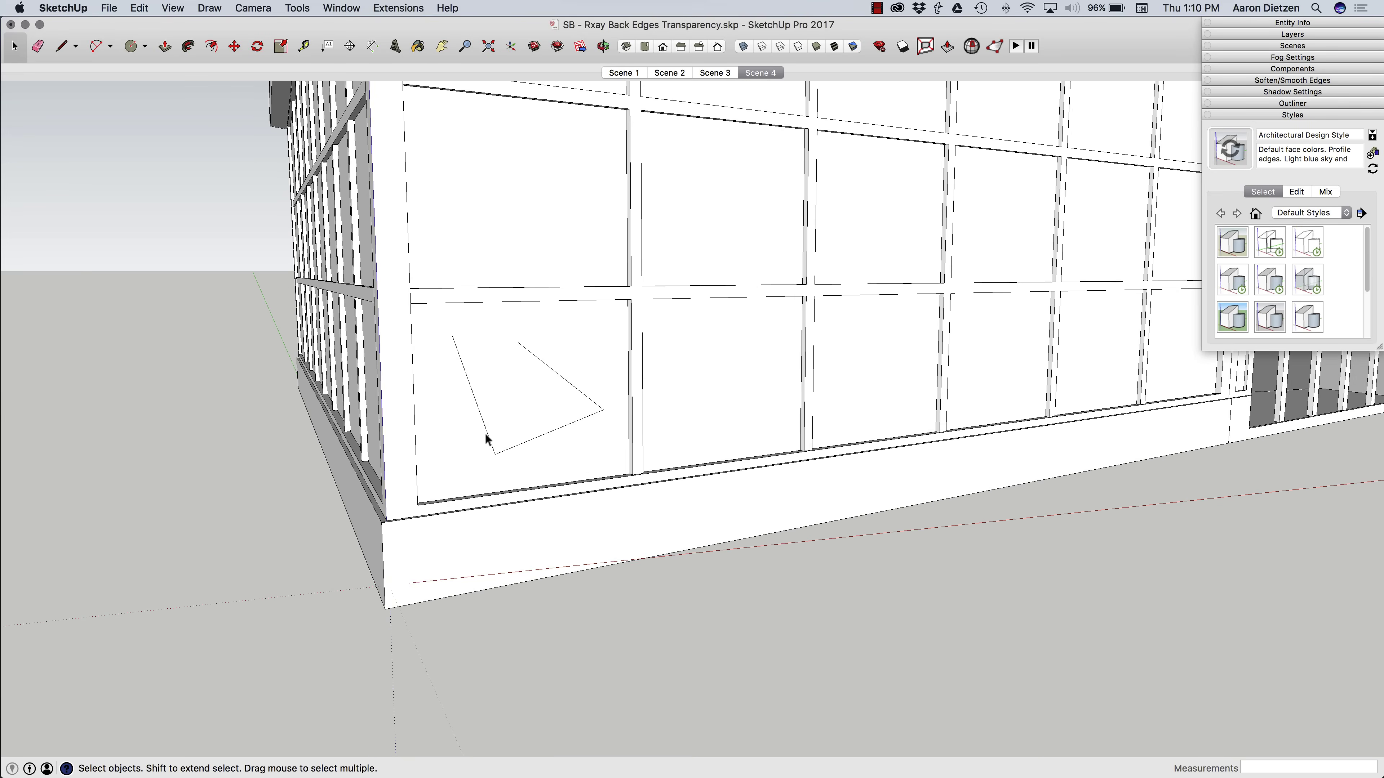
pyautogui.click(834, 47)
pyautogui.press('e')
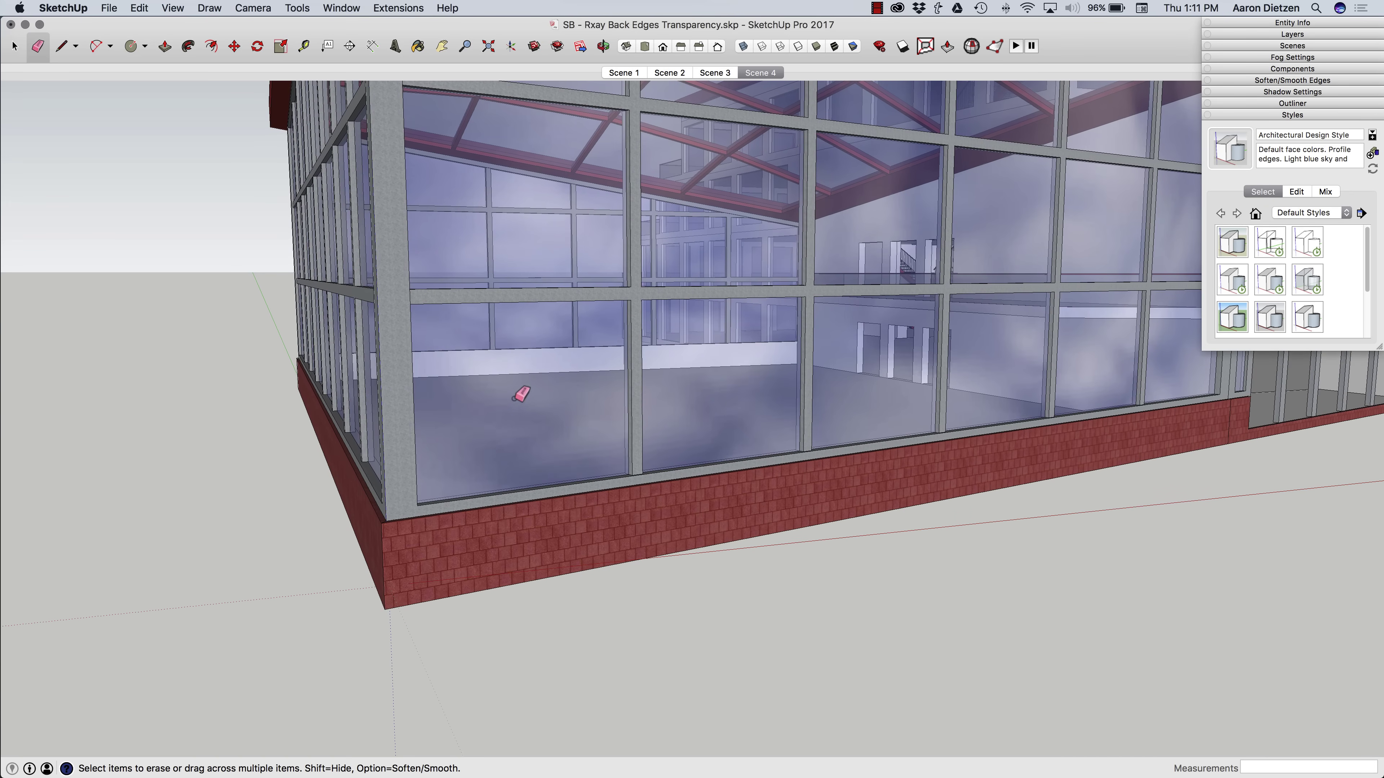
pyautogui.press('space')
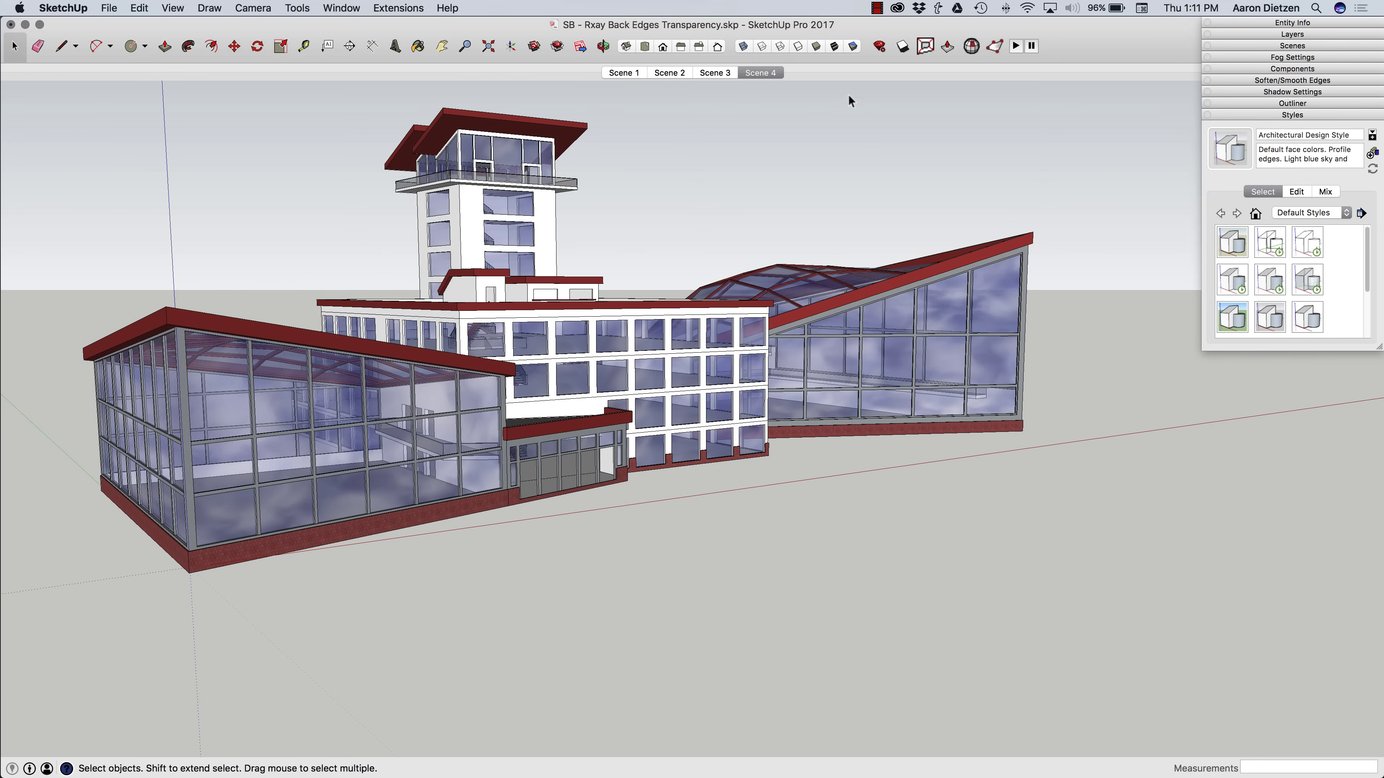
# Turn on X-ray and draw line edges on the building's window facade while seeing through its faces.
pyautogui.click(741, 47)
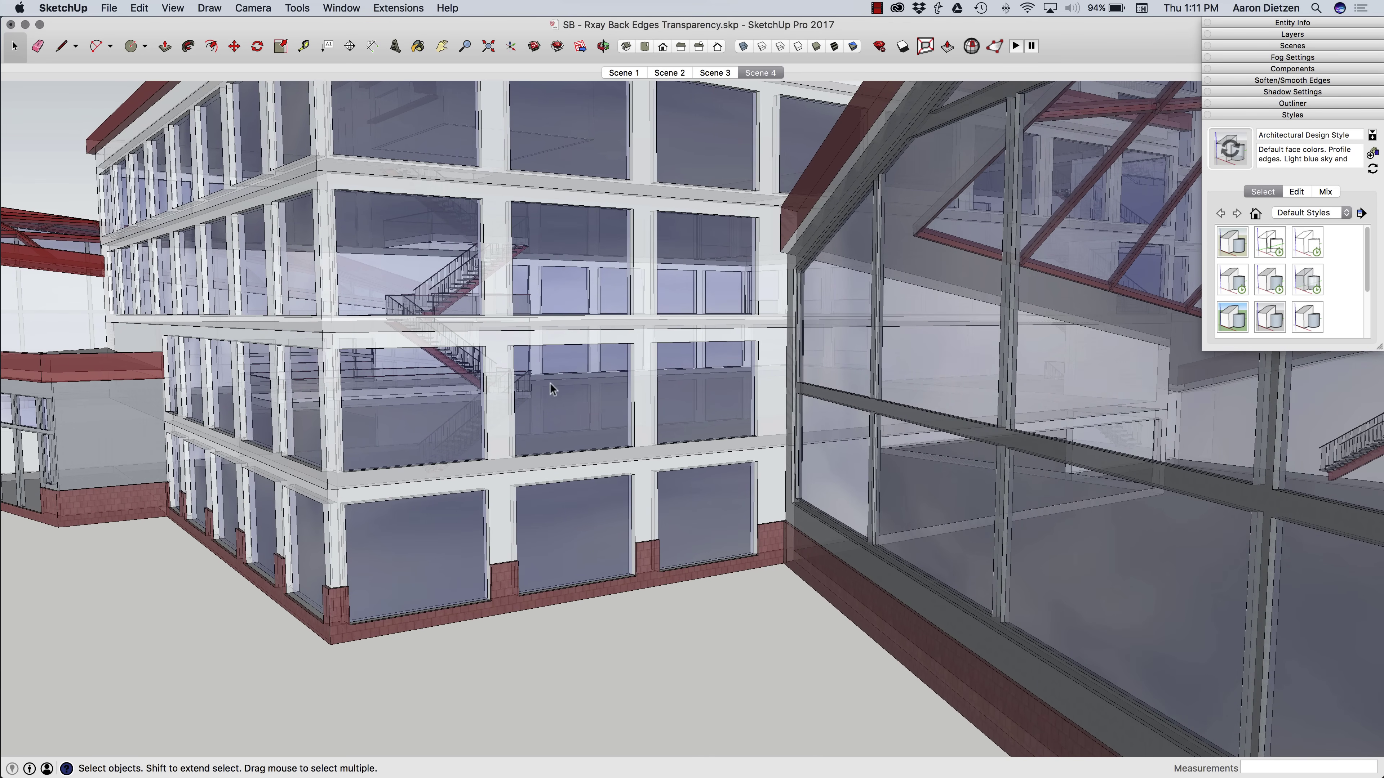
pyautogui.press('l')
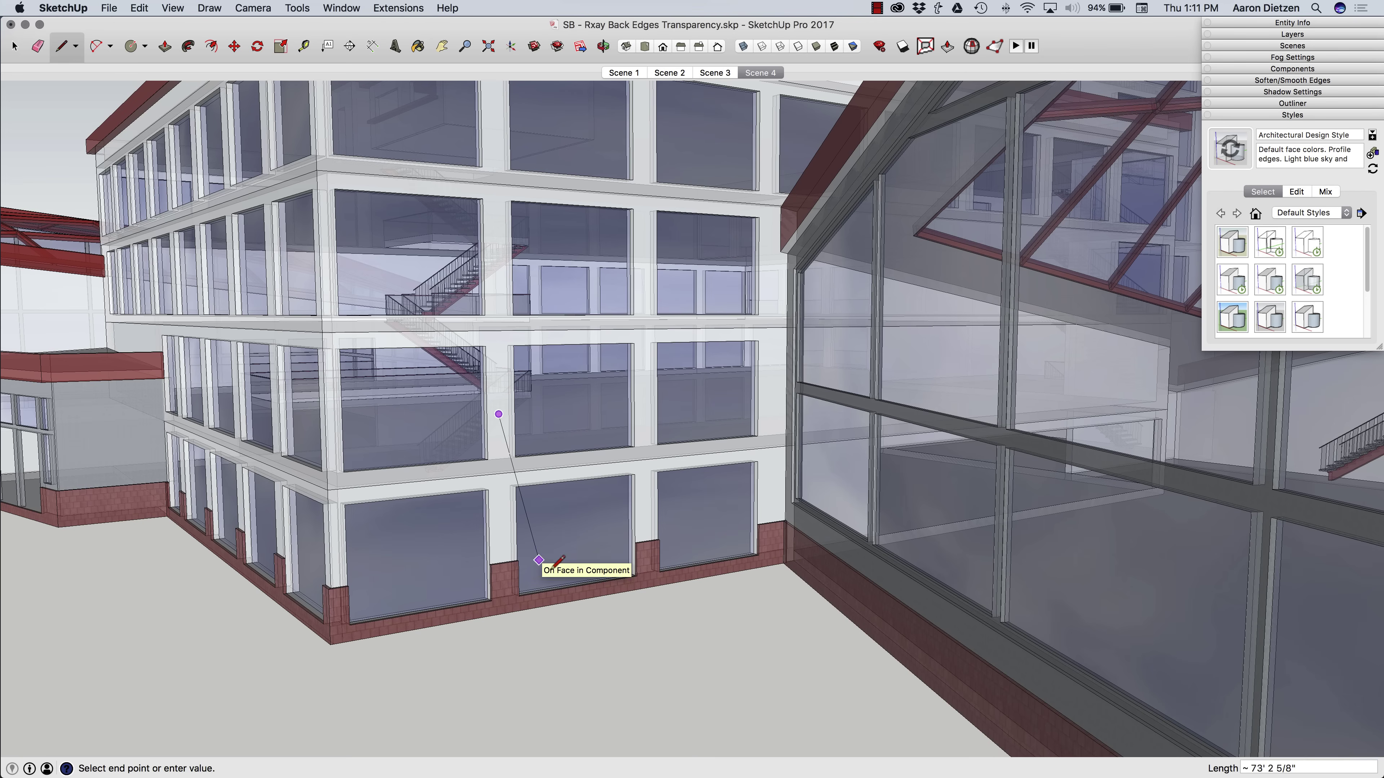
pyautogui.moveTo(543, 560); pyautogui.dragTo(639, 601, button='middle')
pyautogui.moveTo(548, 602); pyautogui.dragTo(620, 599, button='middle')
pyautogui.click(600, 418)
pyautogui.moveTo(783, 485); pyautogui.dragTo(763, 382, button='middle')
pyautogui.moveTo(784, 333); pyautogui.dragTo(745, 364, button='middle')
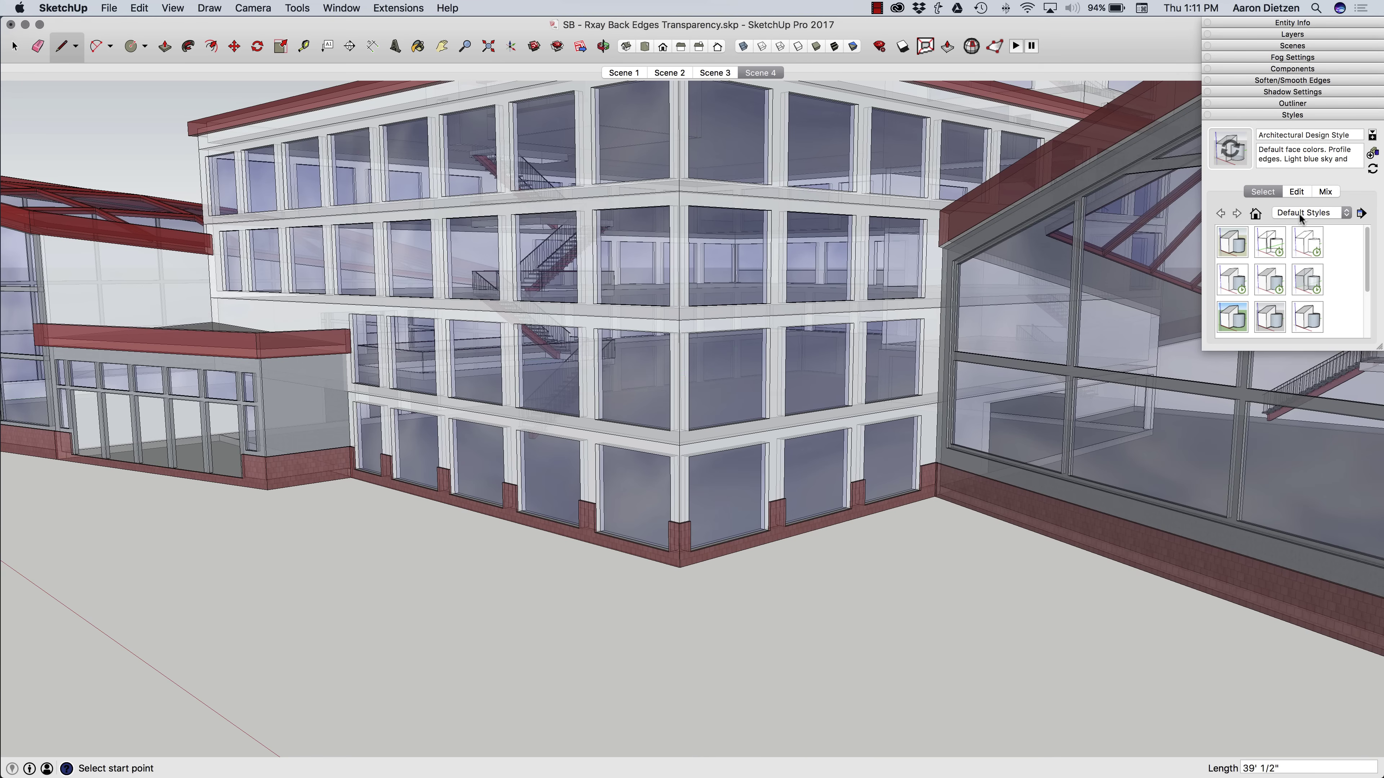
# Compare the Faster and Nicer transparency qualities in the style's face settings and set the quality to Faster.
pyautogui.click(1296, 192)
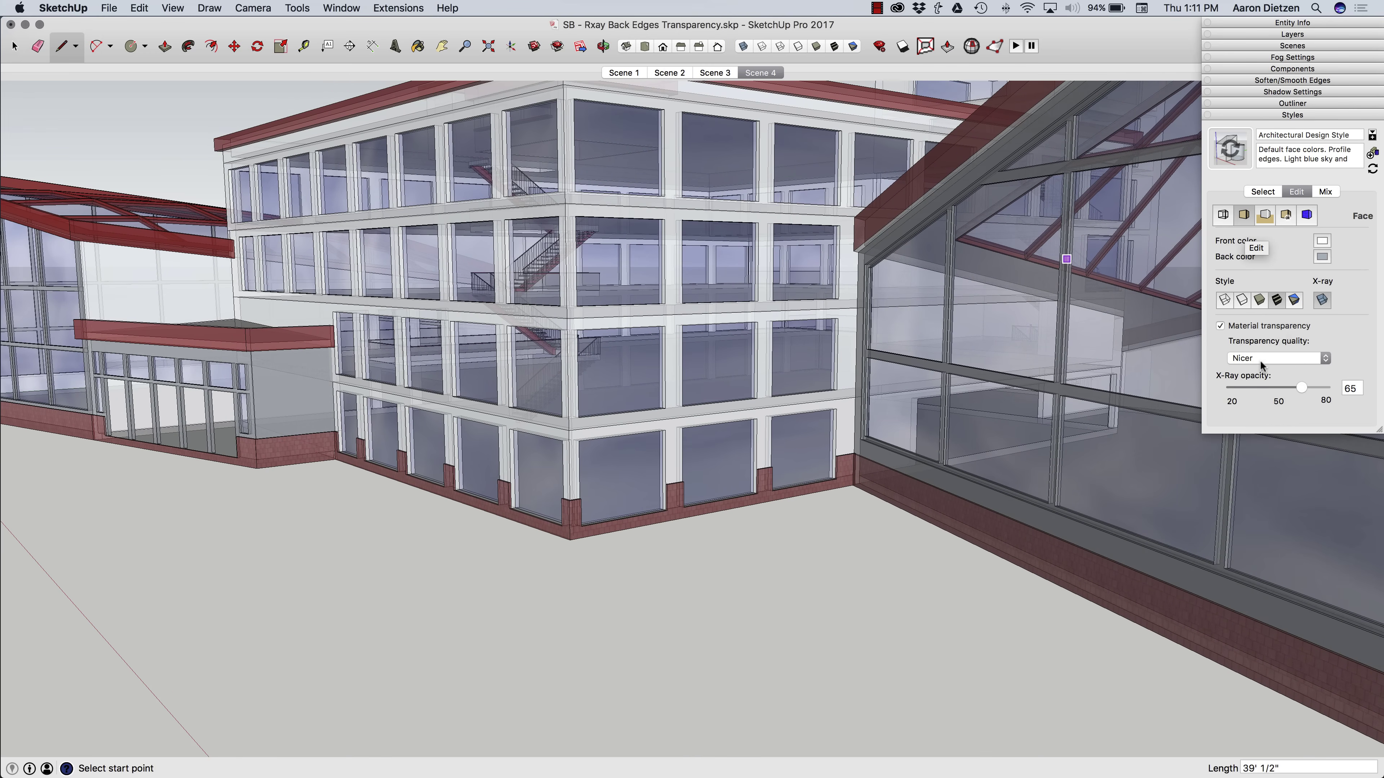
pyautogui.click(1268, 358)
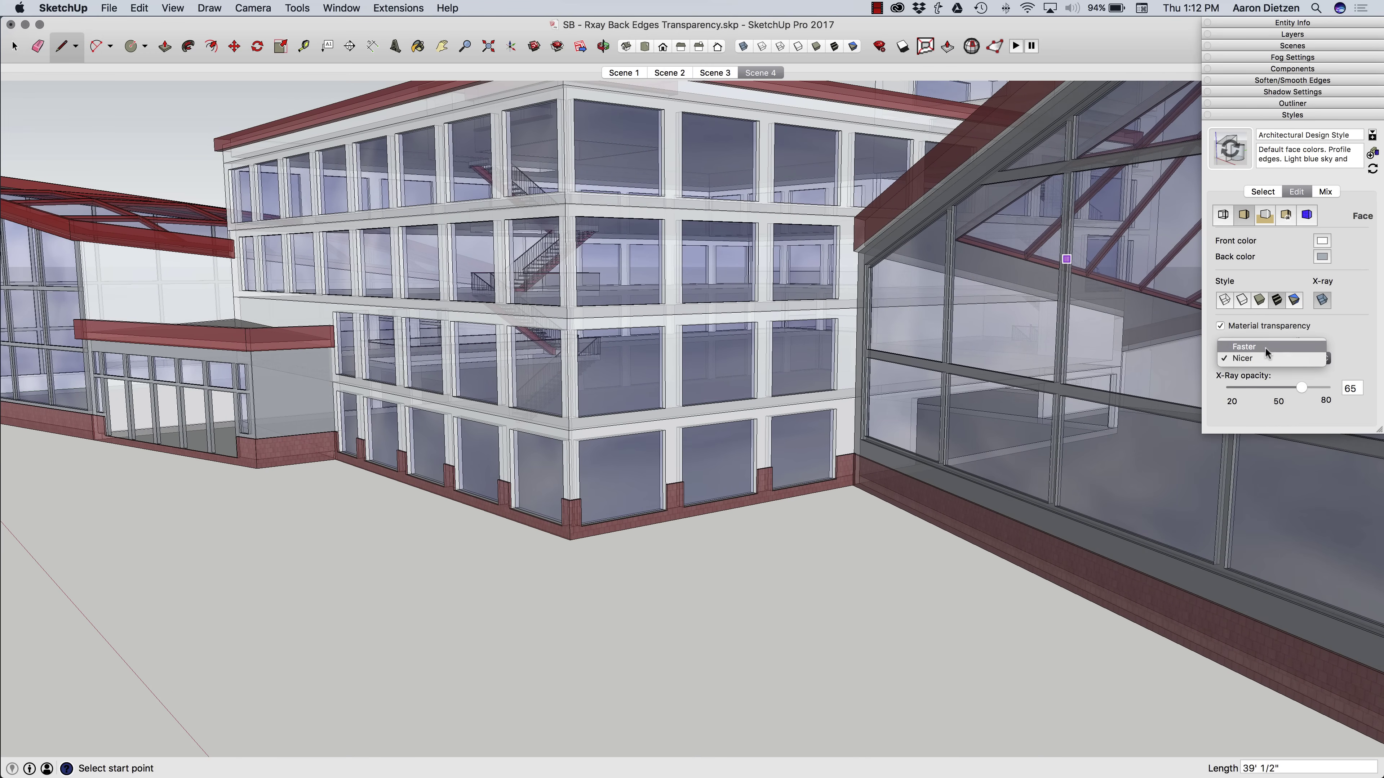
pyautogui.click(1265, 347)
pyautogui.click(1267, 358)
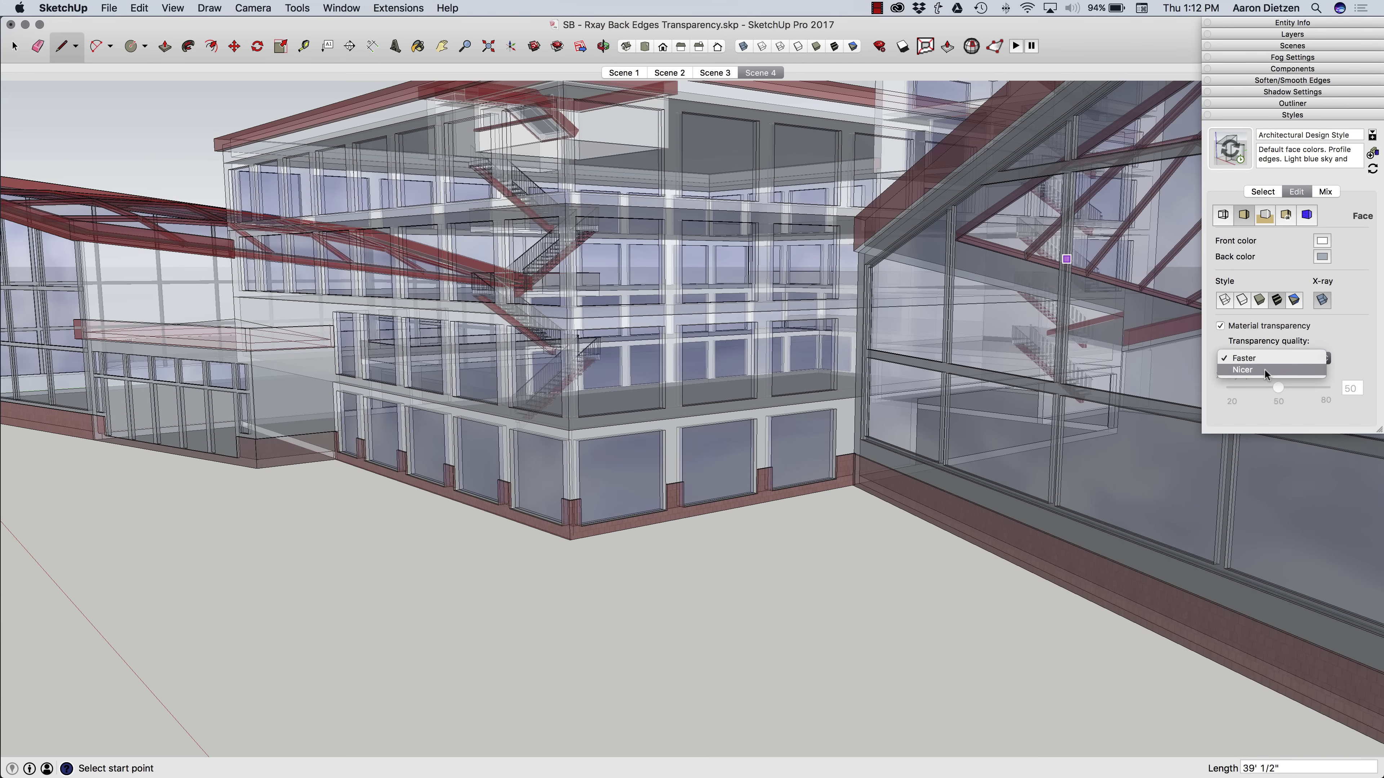
pyautogui.click(1265, 369)
pyautogui.click(1261, 356)
pyautogui.click(1258, 345)
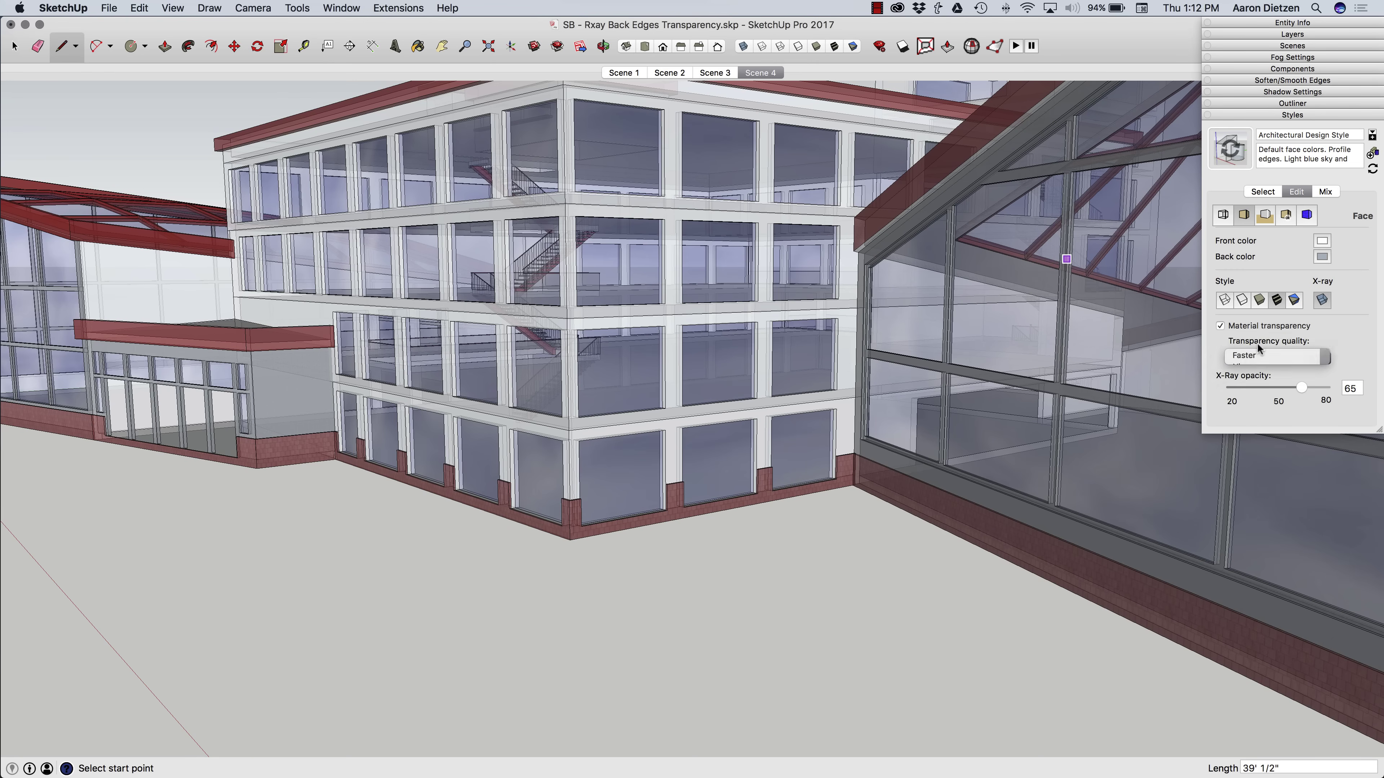
pyautogui.moveTo(1000, 429); pyautogui.dragTo(916, 482, button='middle')
pyautogui.scroll(10, 917, 482)
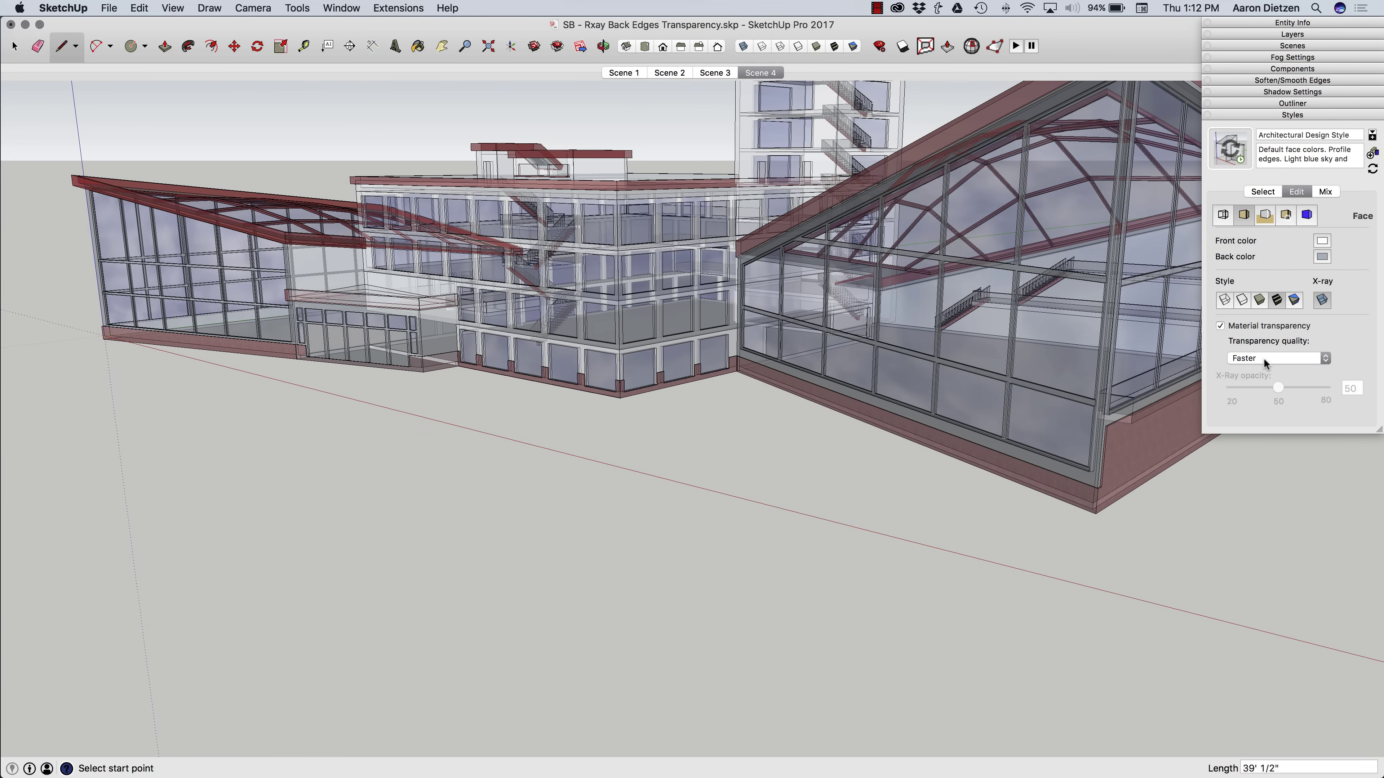
# Try the Nicer transparency quality once more and return it to Faster.
pyautogui.click(1260, 371)
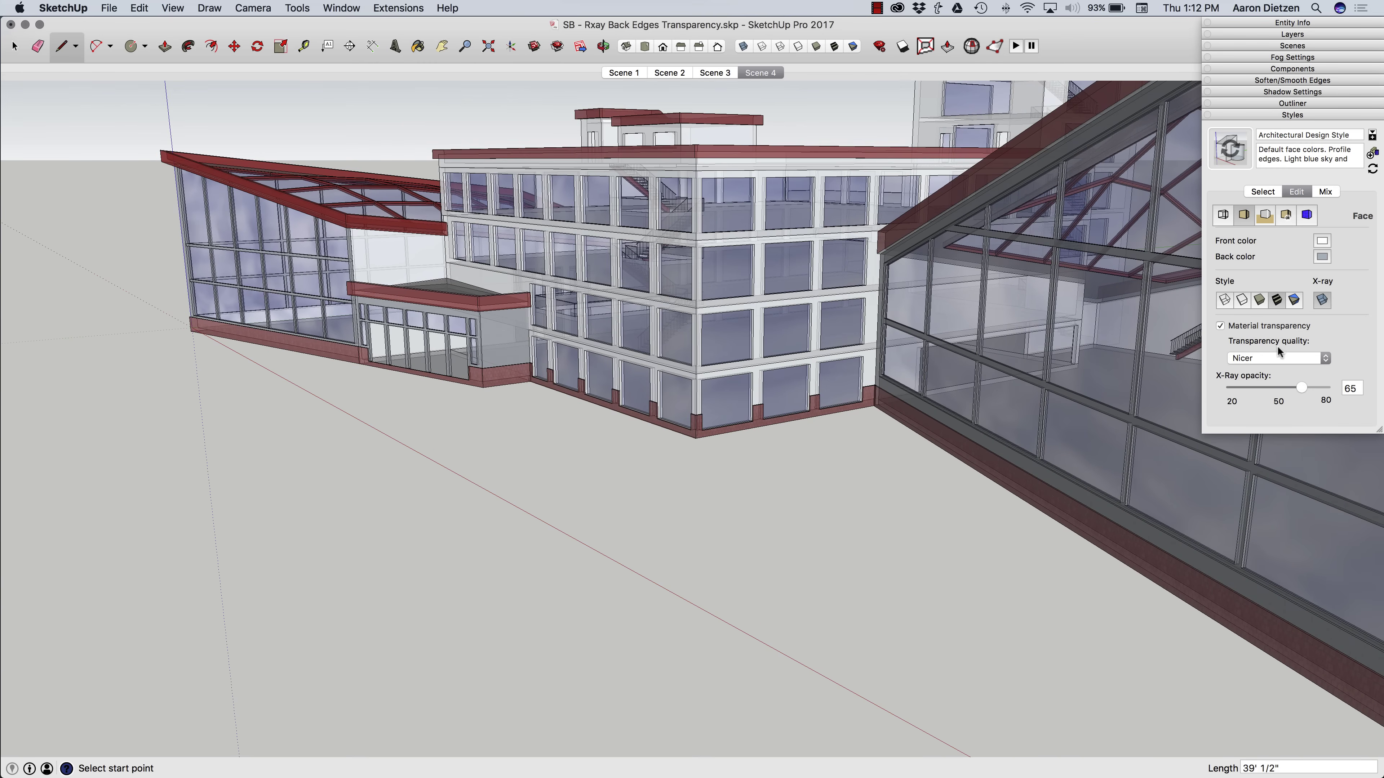
pyautogui.click(1250, 358)
pyautogui.click(1253, 348)
pyautogui.scroll(5, 769, 423)
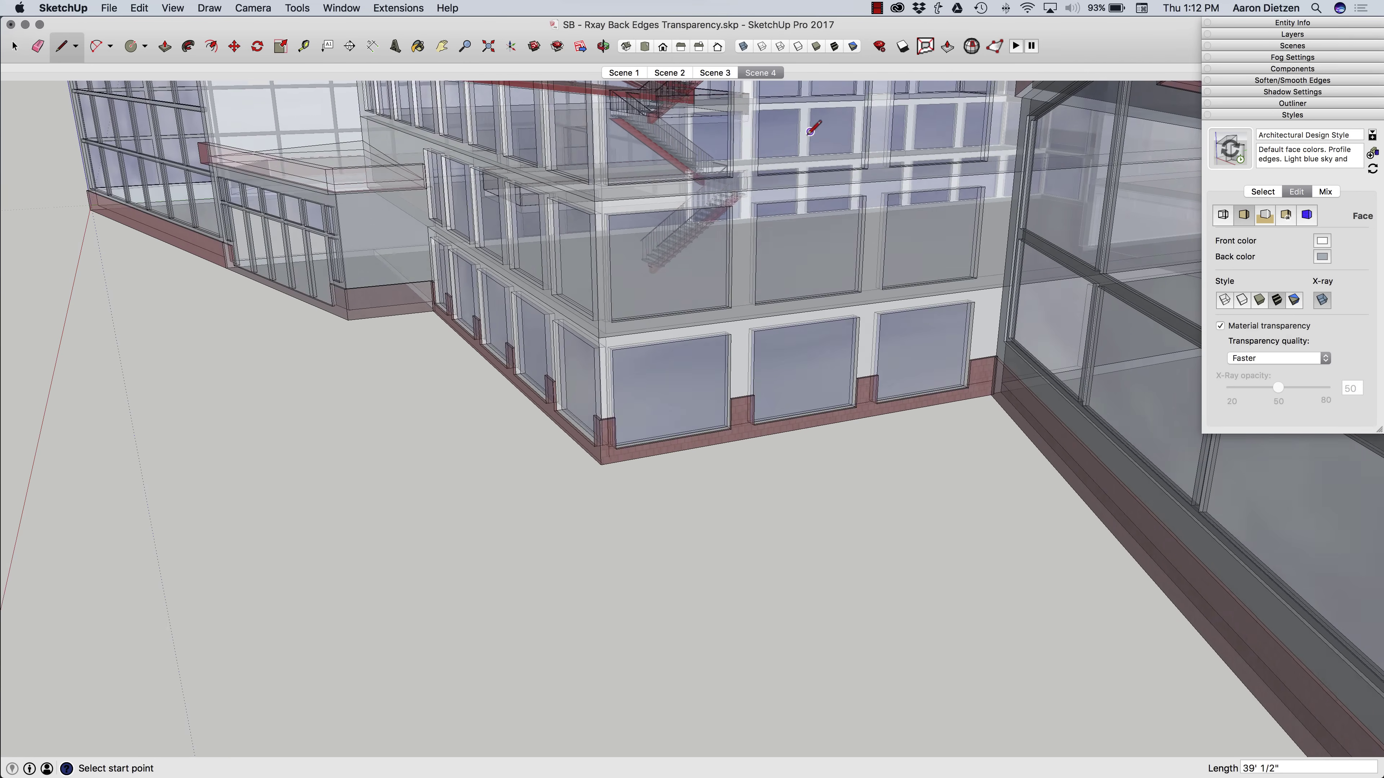
# Turn off X-ray and turn on Back Edges to show the building's hidden edges as dashed lines.
pyautogui.click(738, 47)
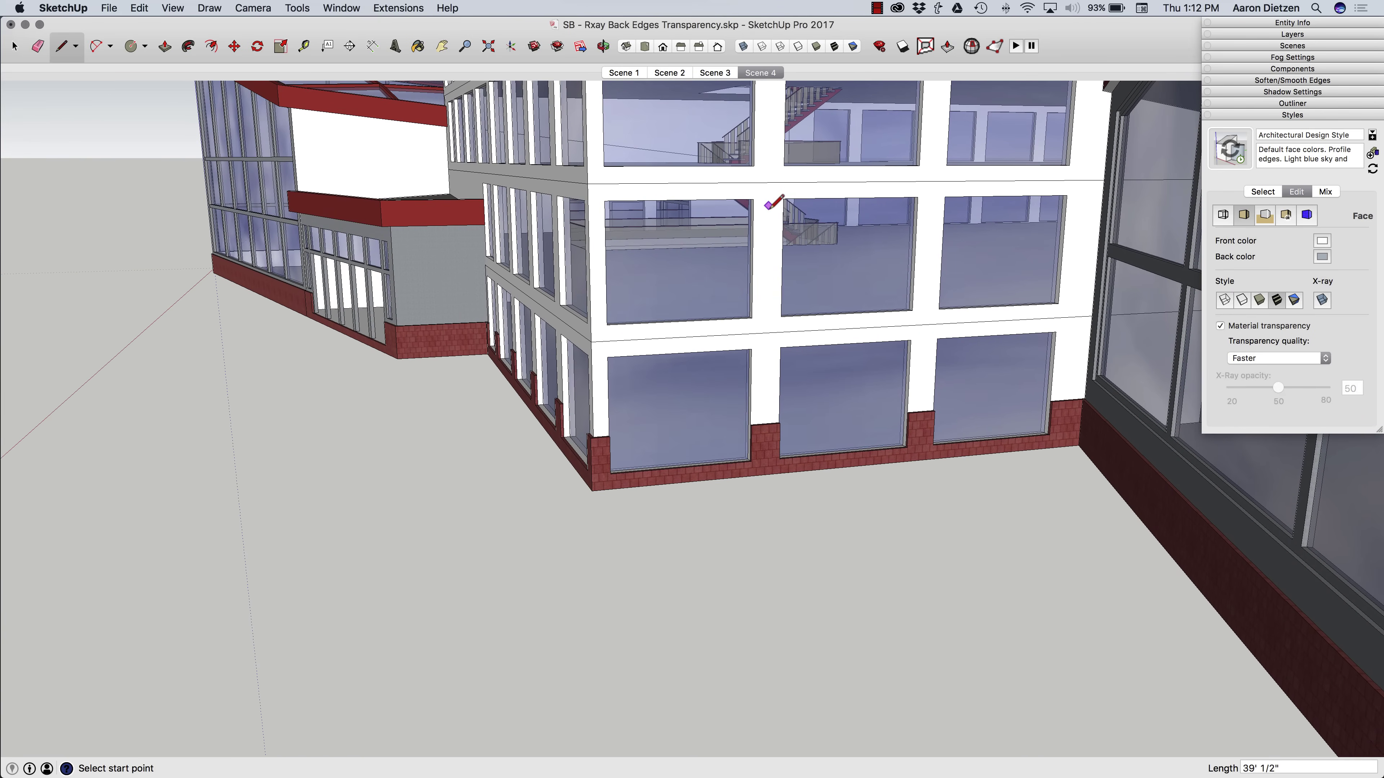
pyautogui.click(761, 48)
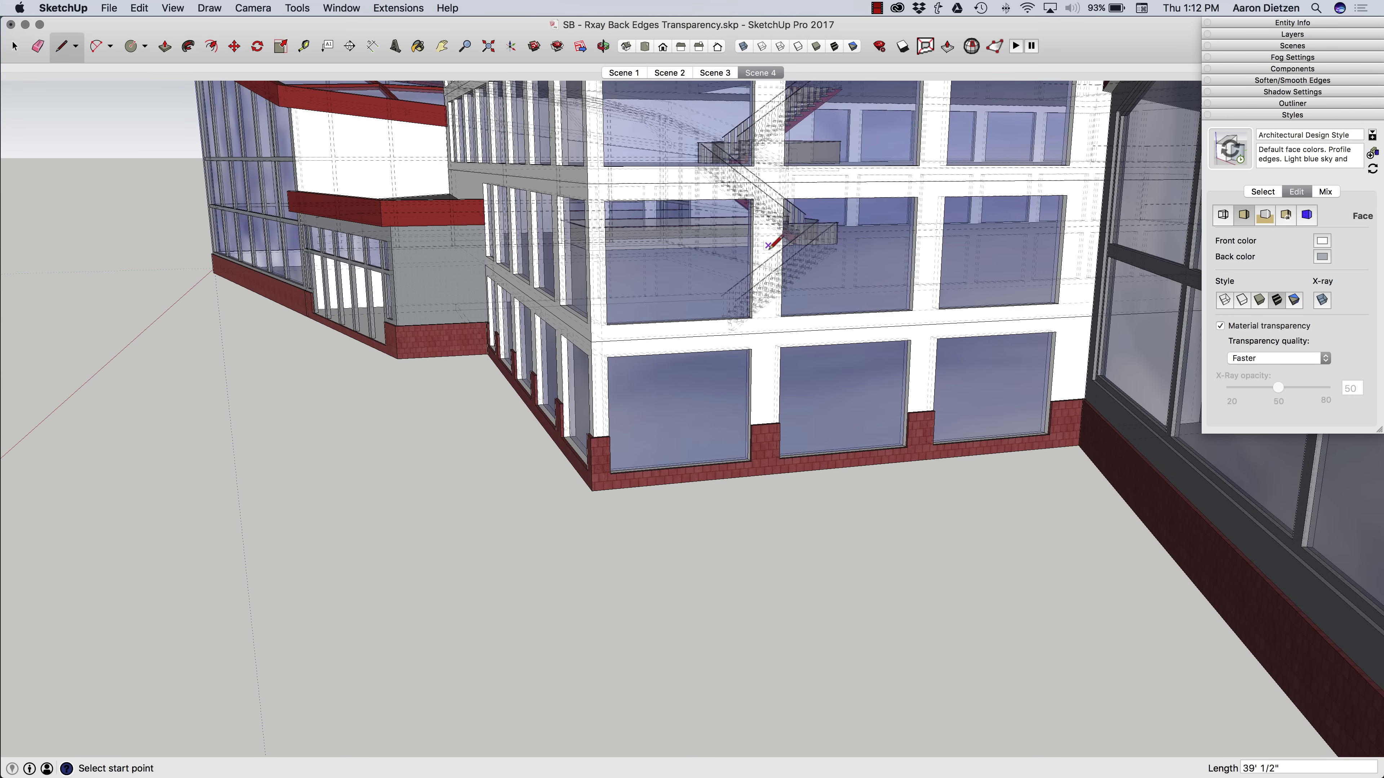
pyautogui.scroll(-10, 770, 249)
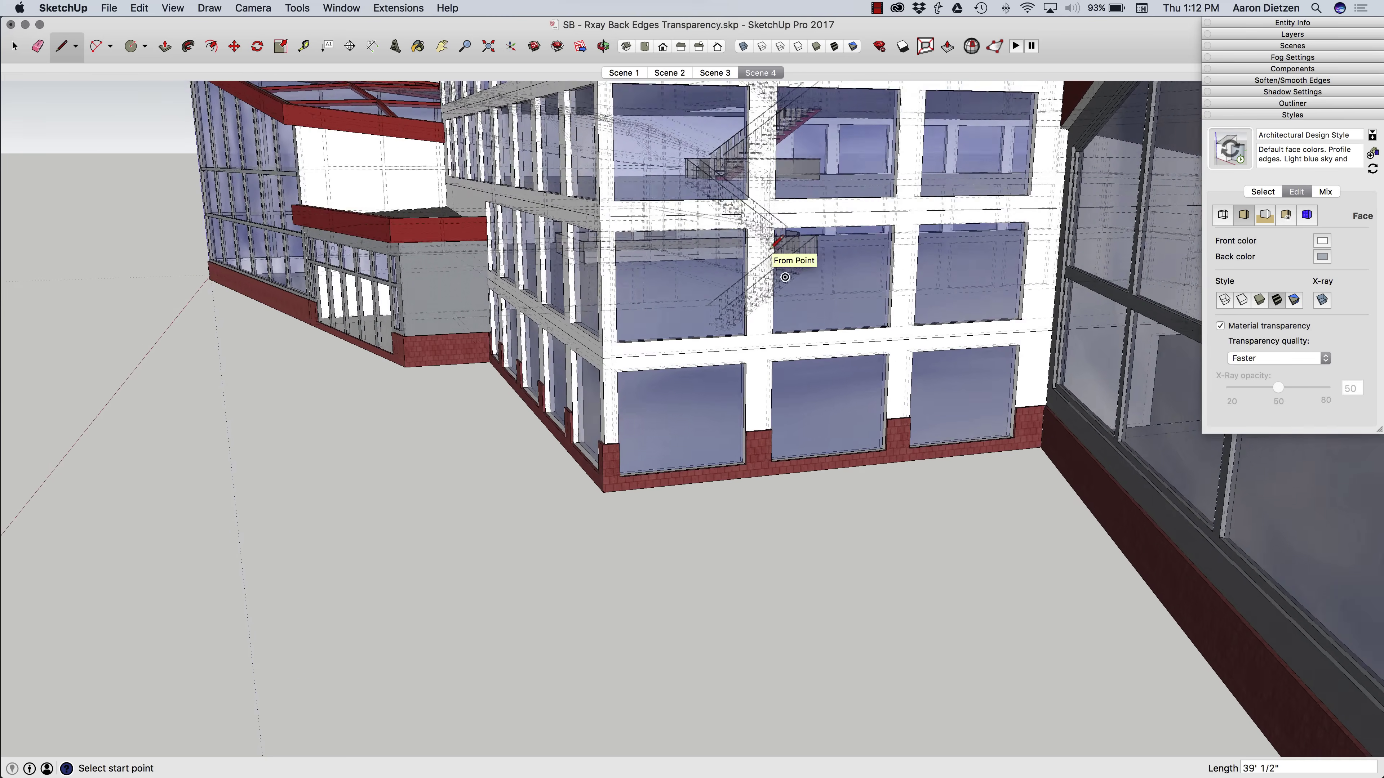
pyautogui.moveTo(765, 255)
pyautogui.mouseDown(button='middle')
pyautogui.moveTo(725, 319)
pyautogui.moveTo(728, 352)
pyautogui.mouseUp(button='middle')
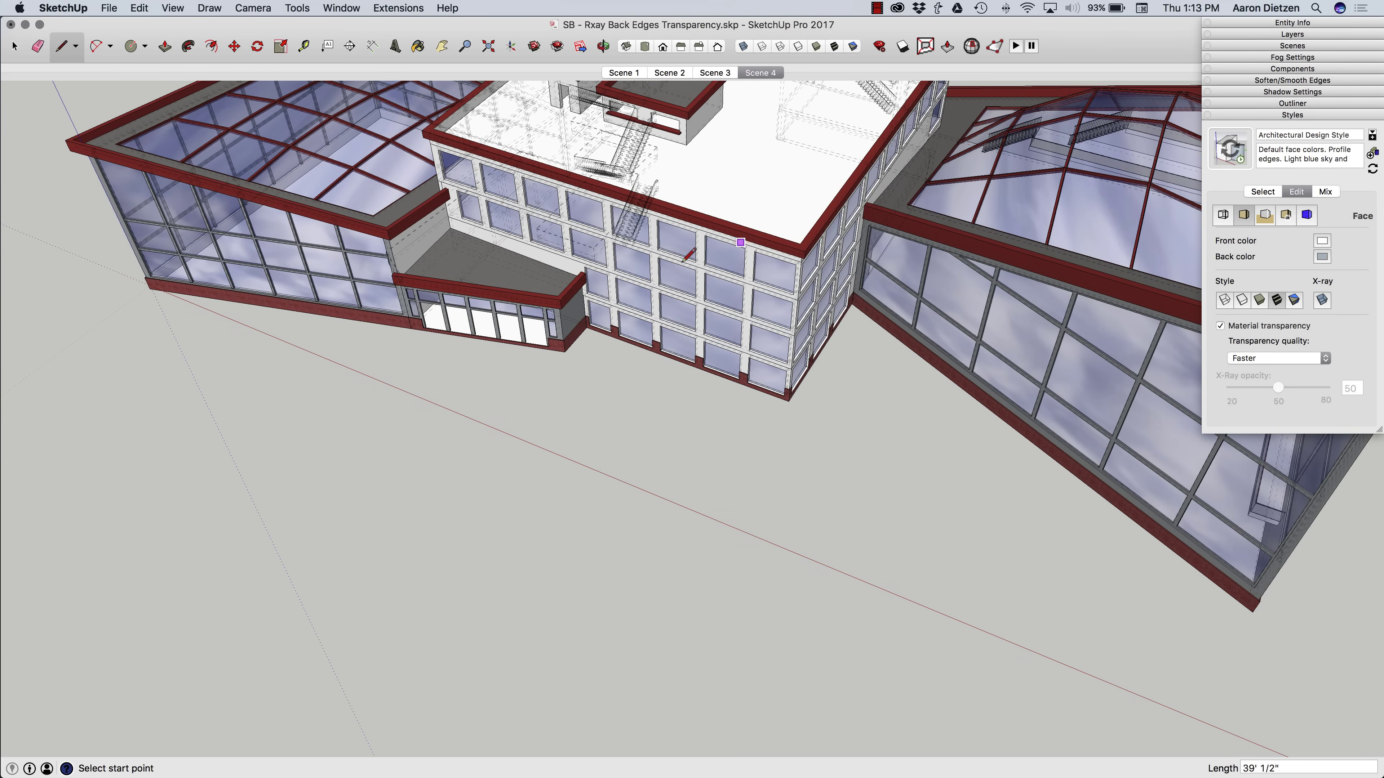
pyautogui.moveTo(507, 281); pyautogui.dragTo(873, 278, button='middle')
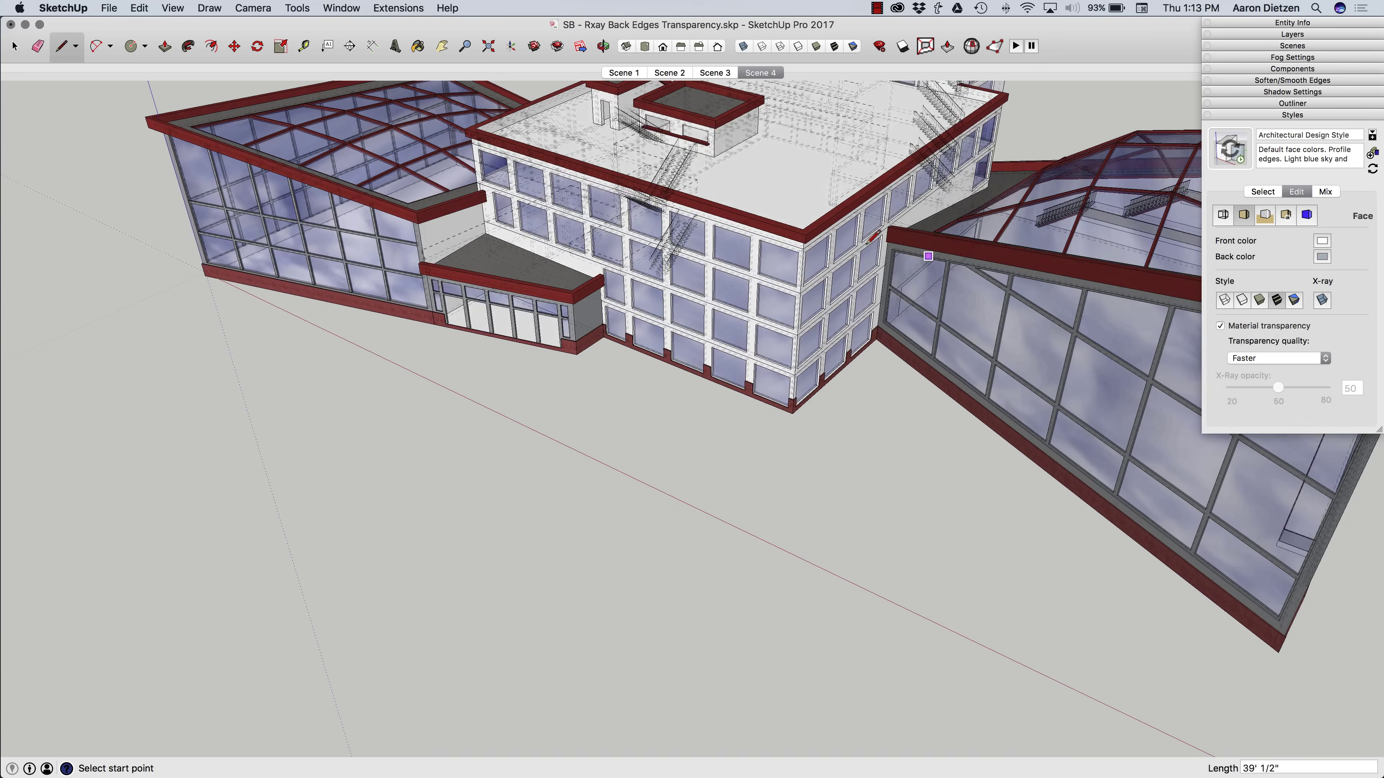
pyautogui.moveTo(869, 240); pyautogui.dragTo(674, 289, button='middle')
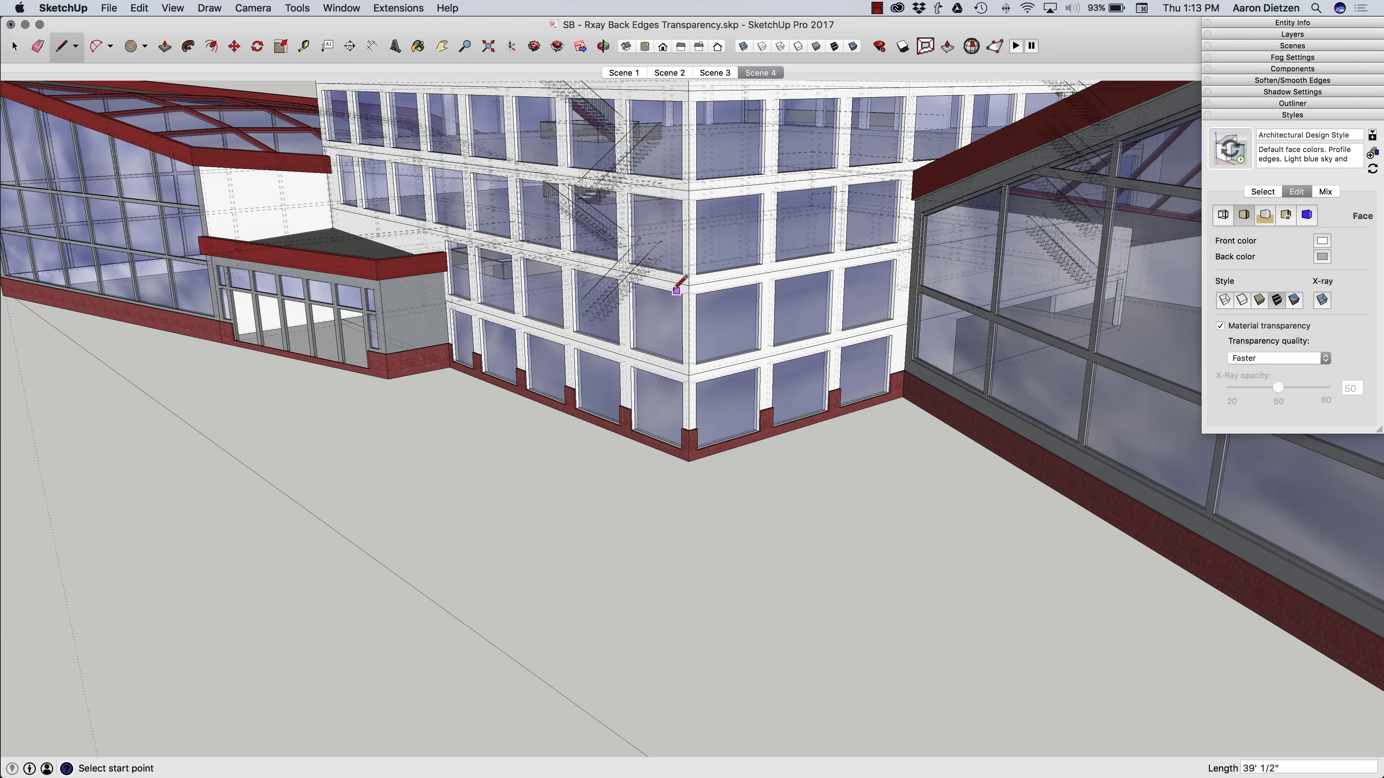
# Try drawing a line from a hidden staircase endpoint through the facade with Back Edges on.
pyautogui.scroll(6, 676, 289)
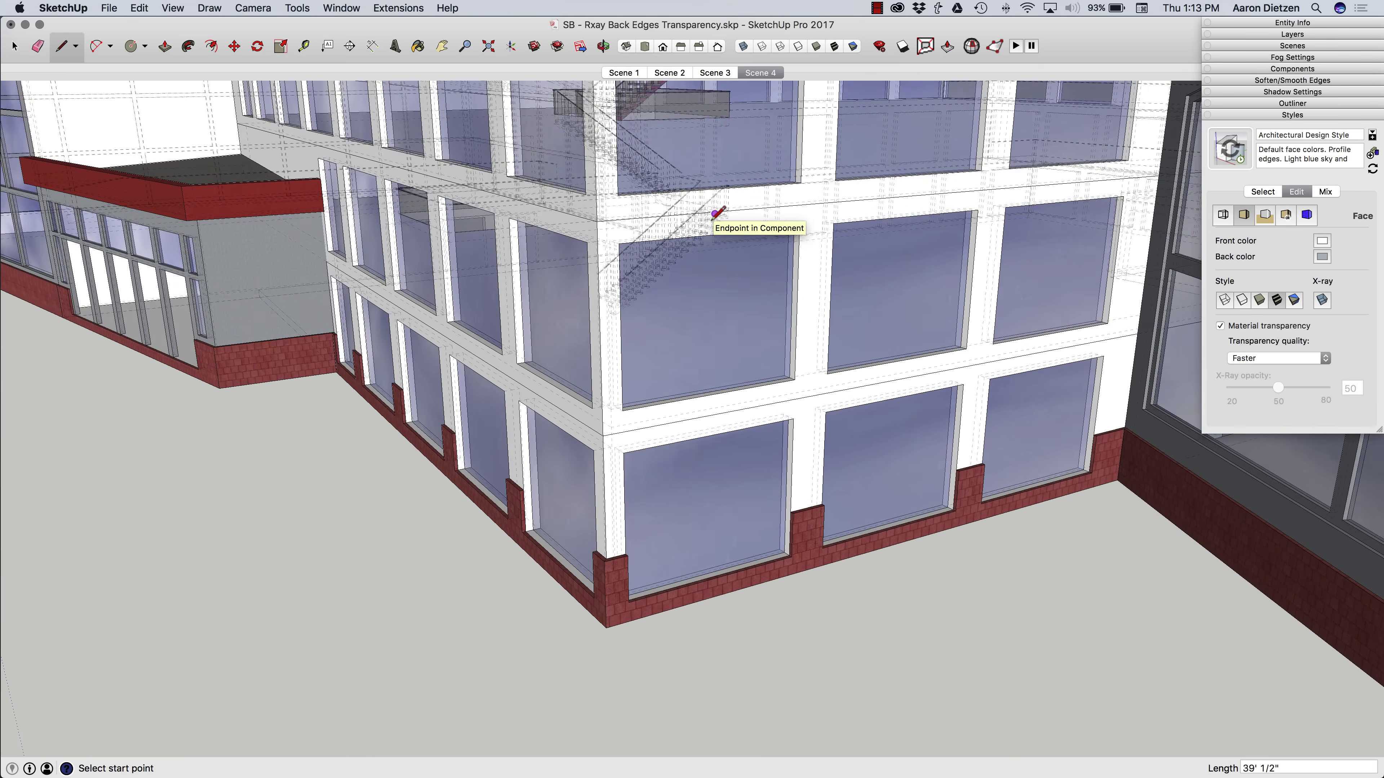
pyautogui.scroll(2, 725, 207)
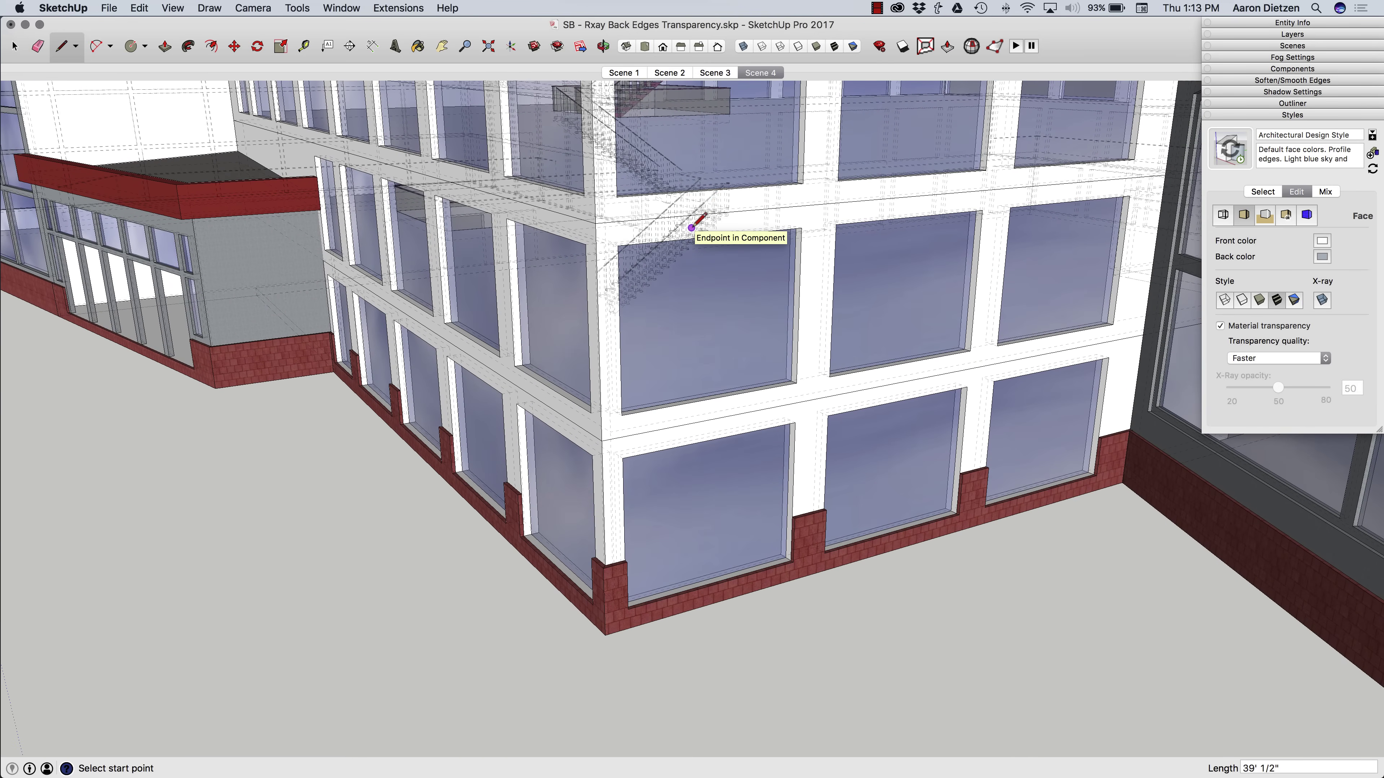
pyautogui.scroll(-5, 711, 355)
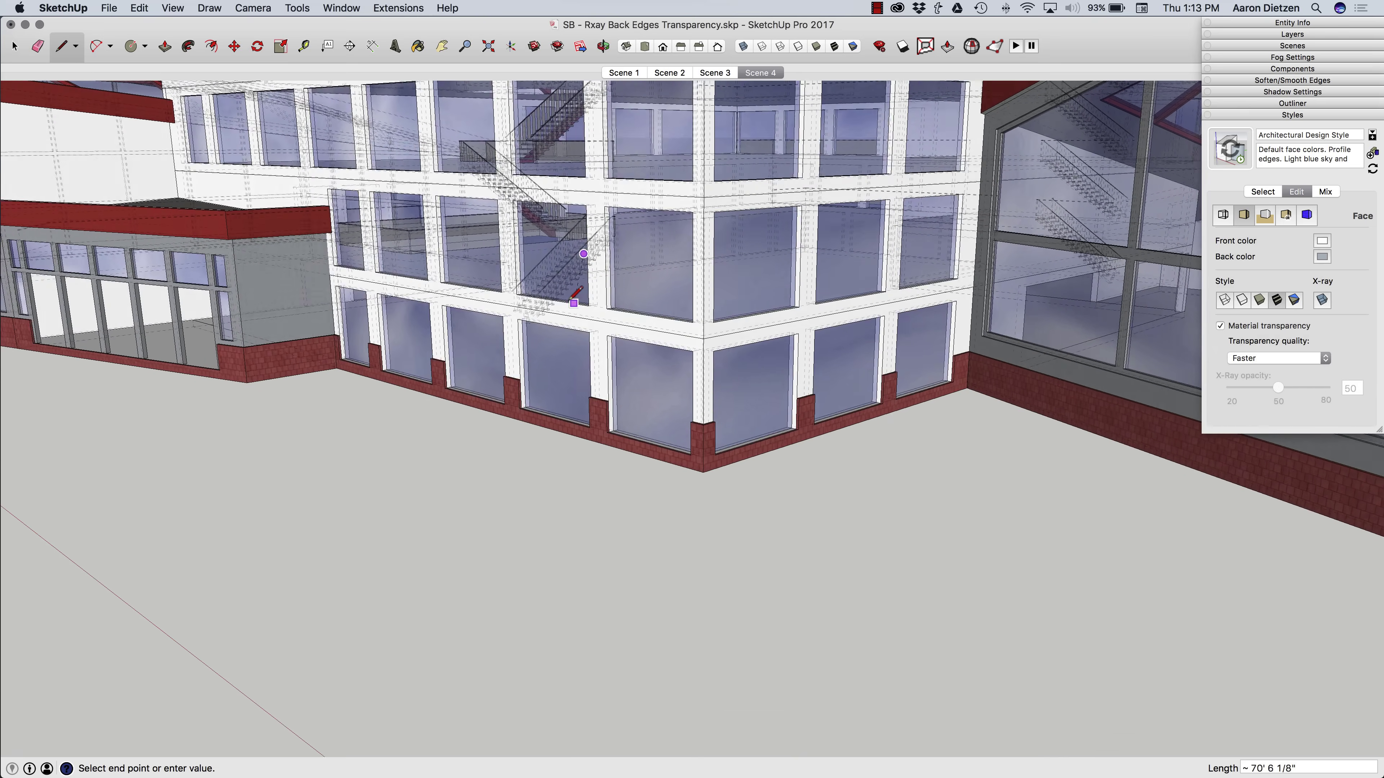
pyautogui.moveTo(581, 294)
pyautogui.mouseDown(button='middle')
pyautogui.moveTo(602, 364)
pyautogui.moveTo(632, 326)
pyautogui.moveTo(696, 309)
pyautogui.moveTo(703, 104)
pyautogui.moveTo(684, 145)
pyautogui.moveTo(659, 157)
pyautogui.moveTo(680, 161)
pyautogui.moveTo(678, 136)
pyautogui.moveTo(621, 197)
pyautogui.moveTo(653, 255)
pyautogui.moveTo(575, 282)
pyautogui.mouseUp(button='middle')
pyautogui.press('space')
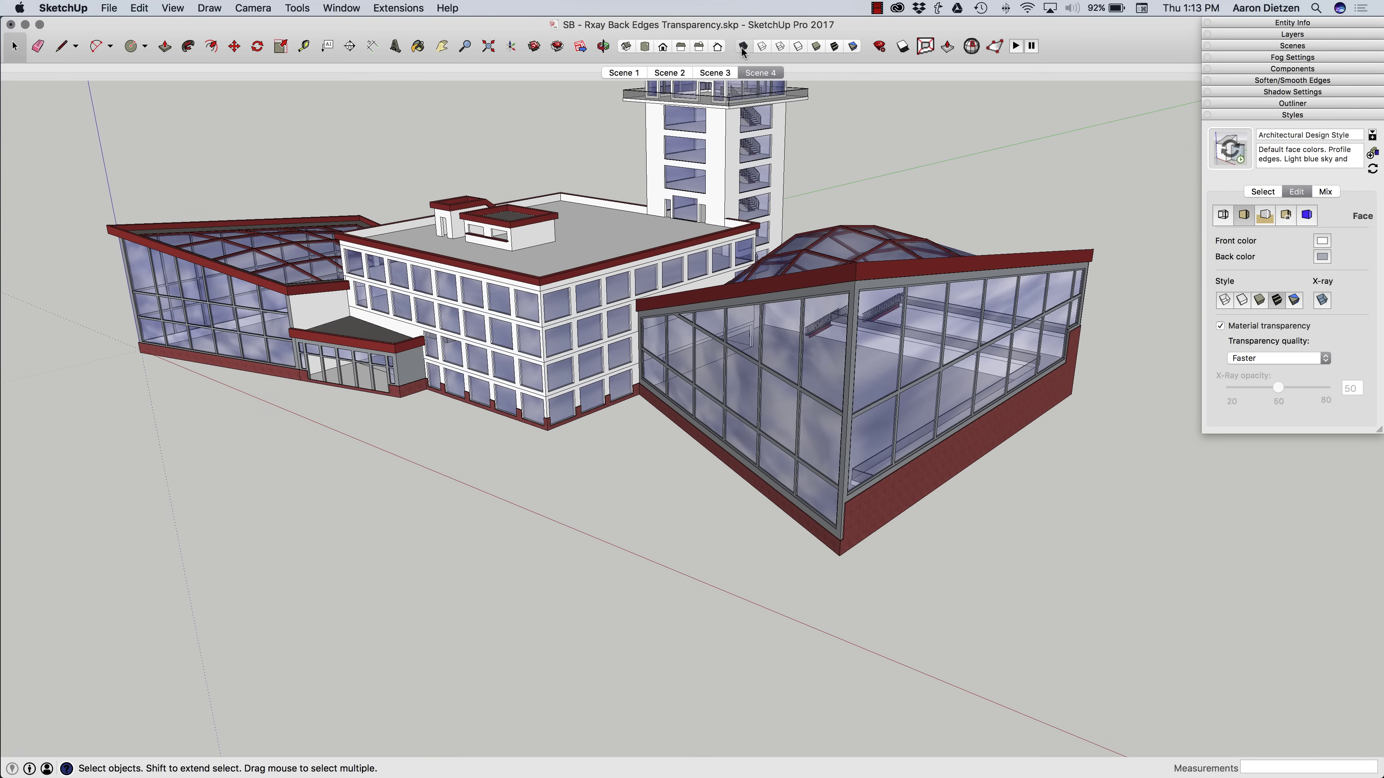
# Toggle X-ray on and off, and do the same with Back Edges, to compare the two displays.
pyautogui.click(744, 49)
pyautogui.click(743, 48)
pyautogui.click(761, 48)
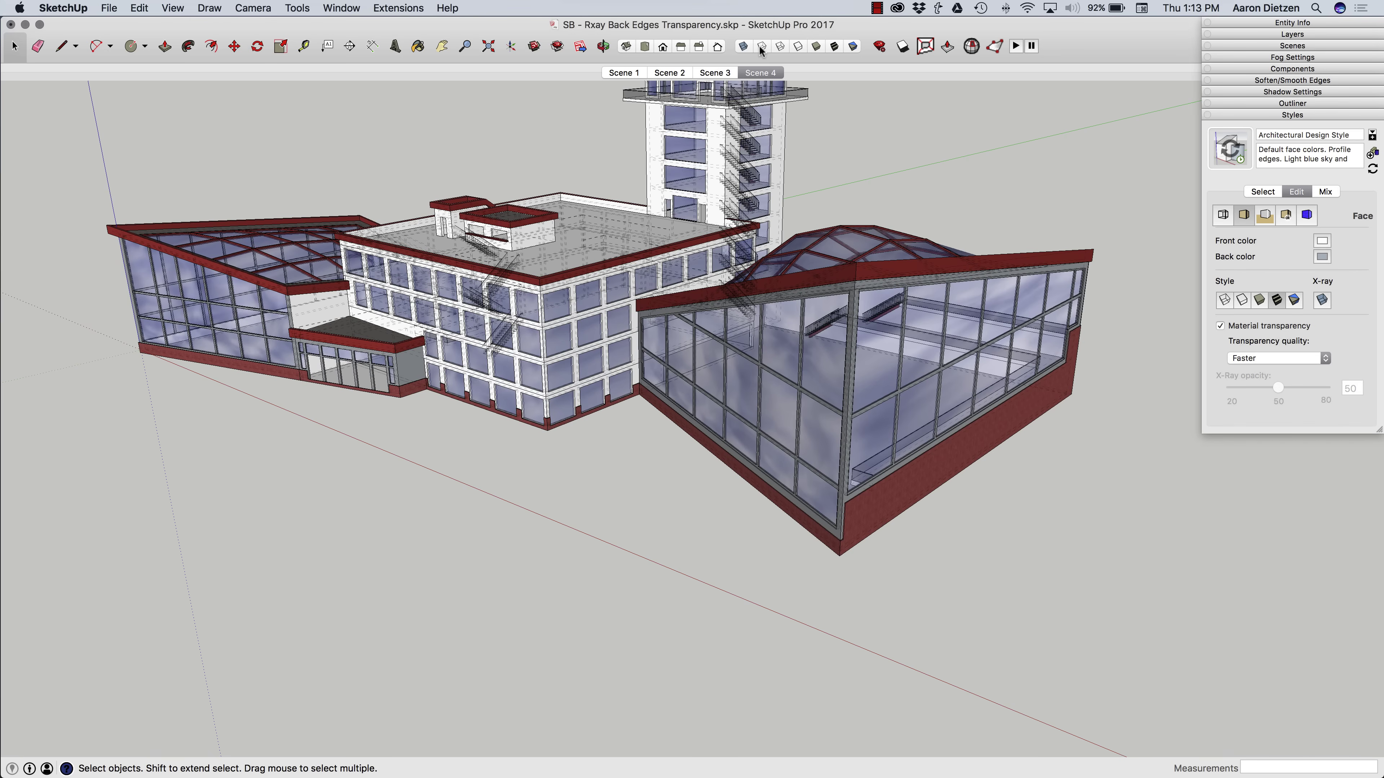
pyautogui.click(761, 47)
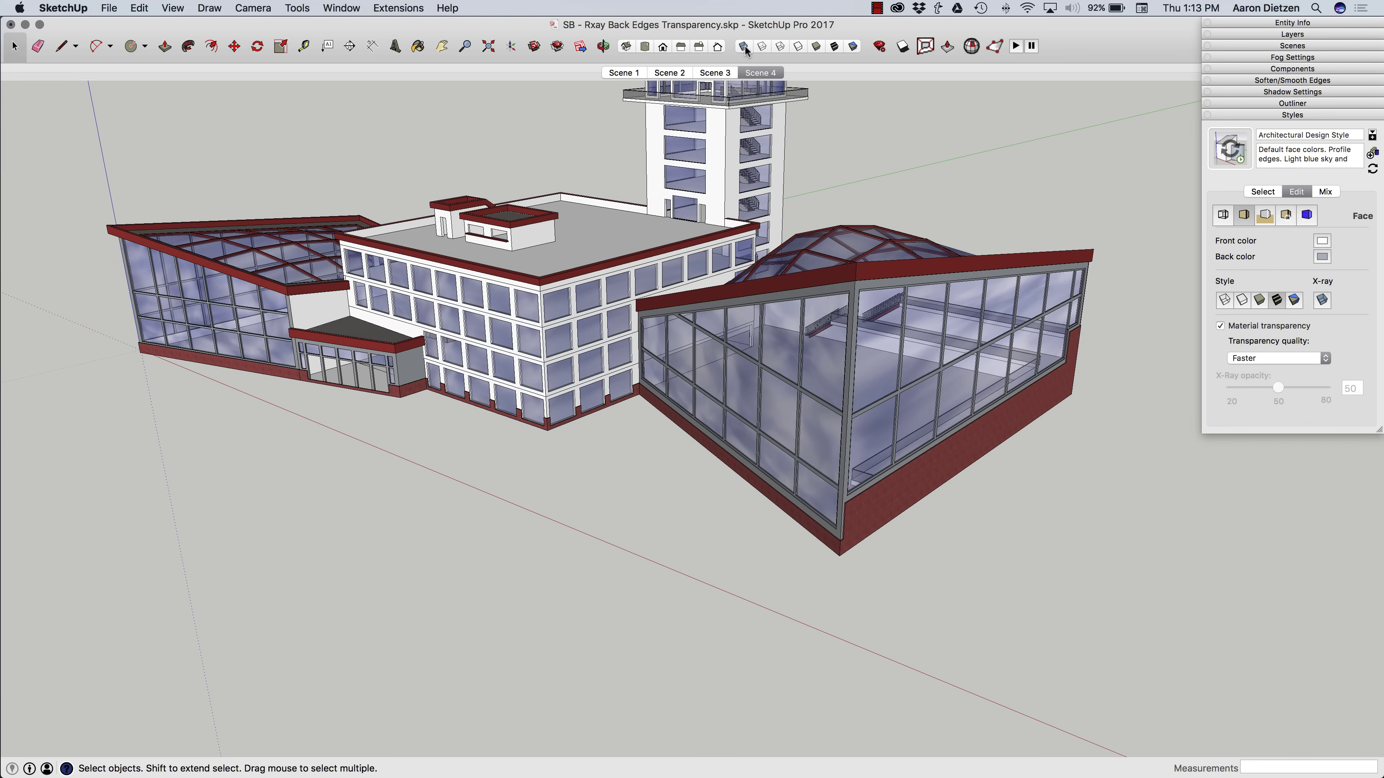